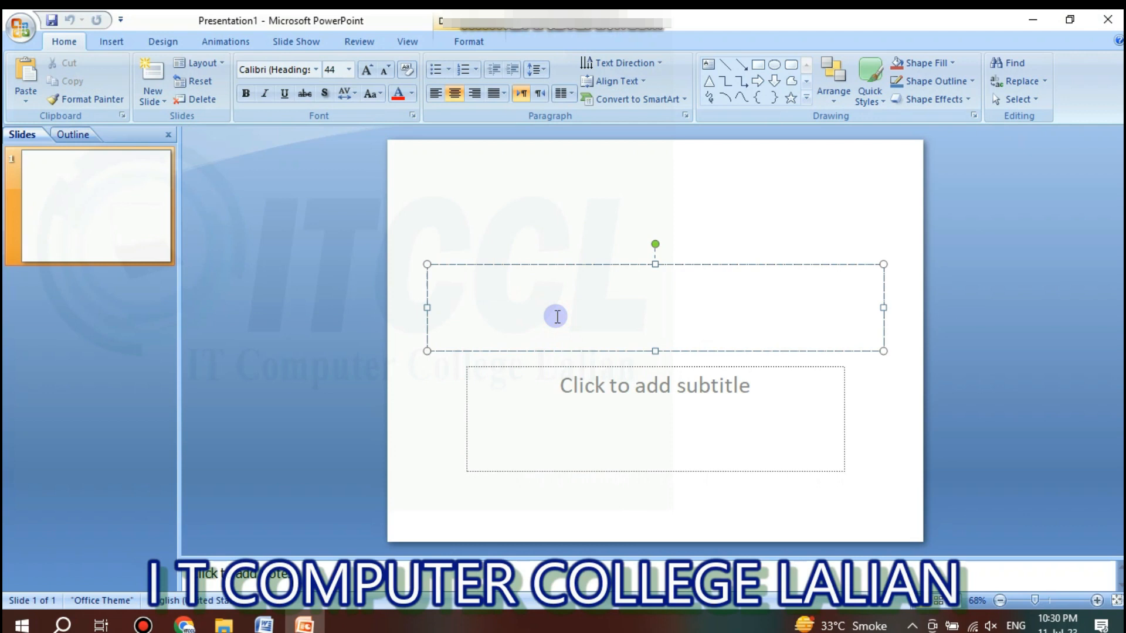
Step: Add a Title and Content slide and a Title Slide to the presentation
left_click(153, 97)
left_click(259, 165)
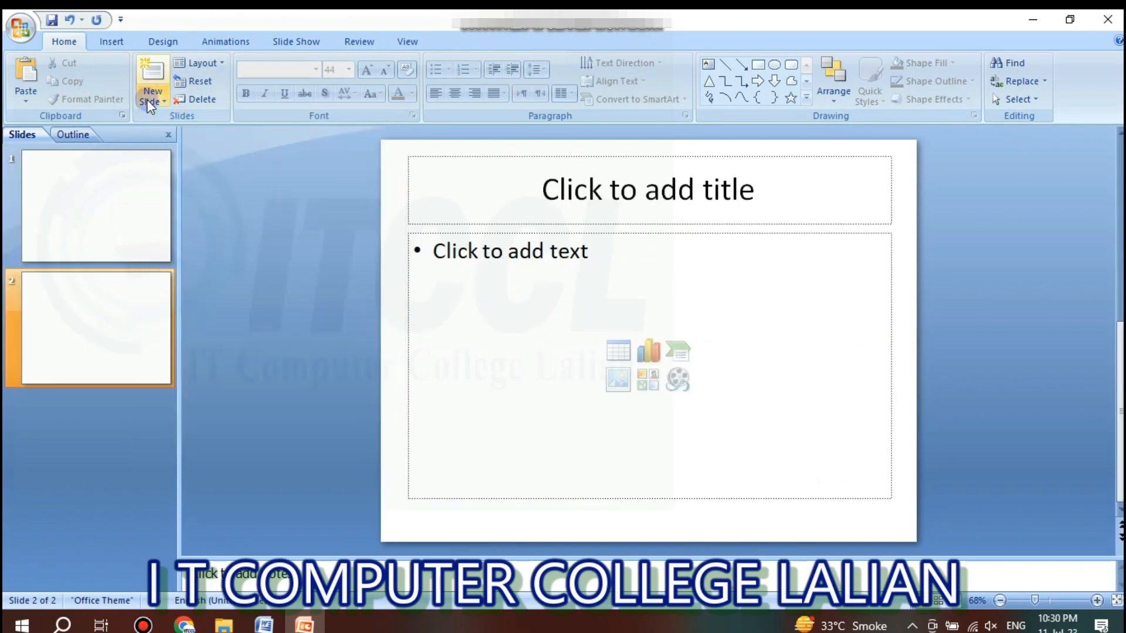
left_click(150, 98)
left_click(199, 161)
Step: Title the first slide "Computer" and remove its empty subtitle placeholder
left_click(102, 217)
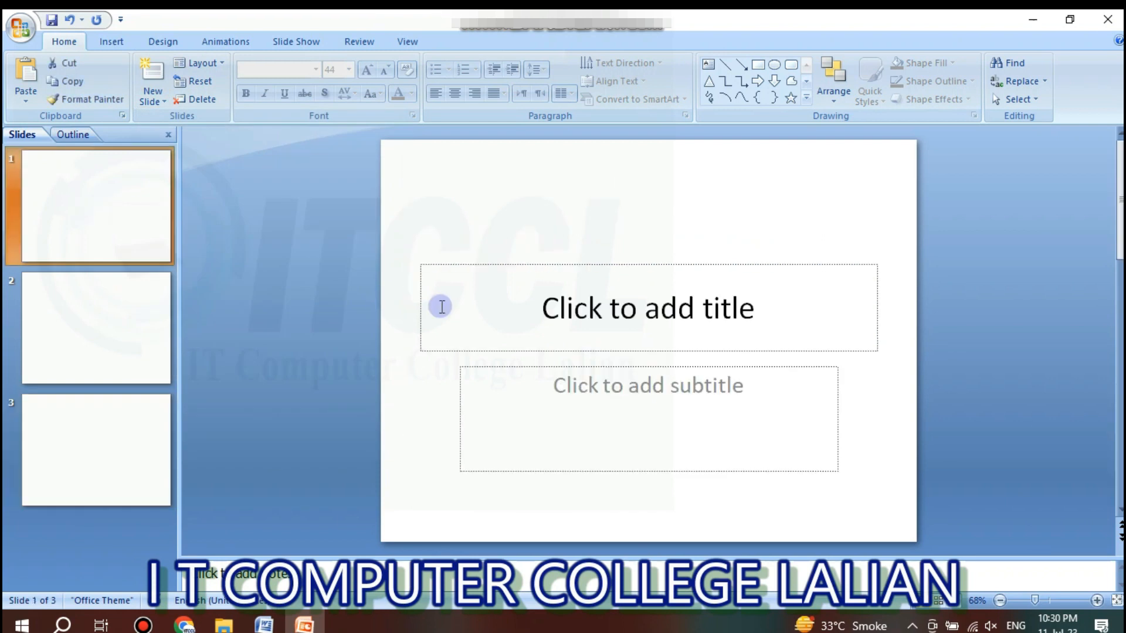
left_click(540, 313)
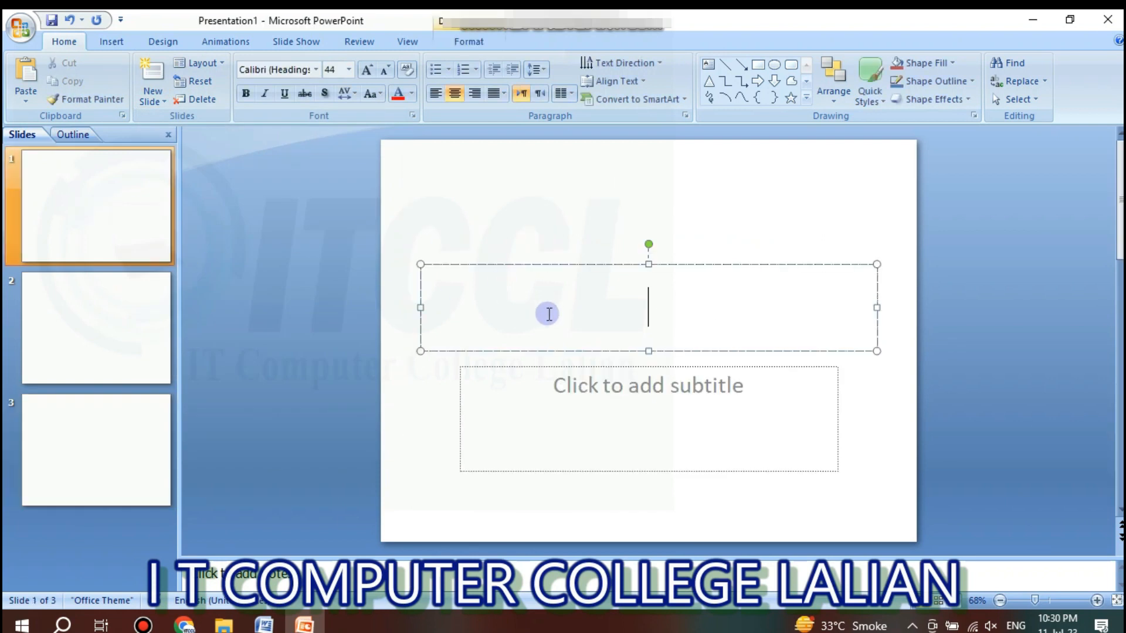
type("Computer")
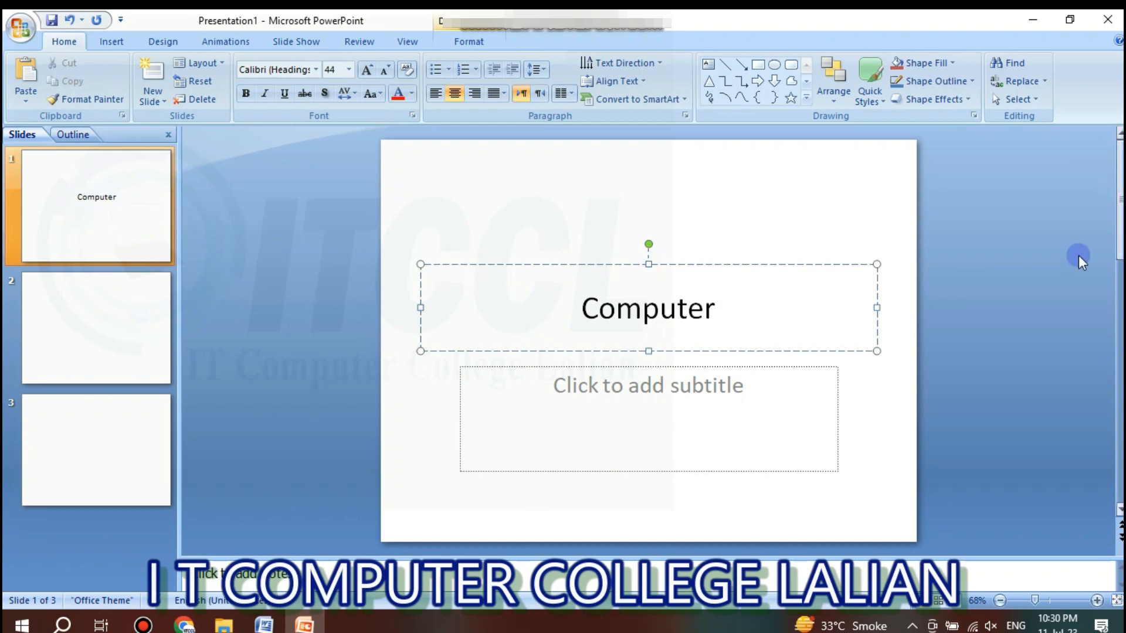
left_click(723, 397)
key("Escape")
key("Escape")
Step: Enlarge the title word "Computer" on the first slide to 96 pt and make it bold
left_click(676, 309)
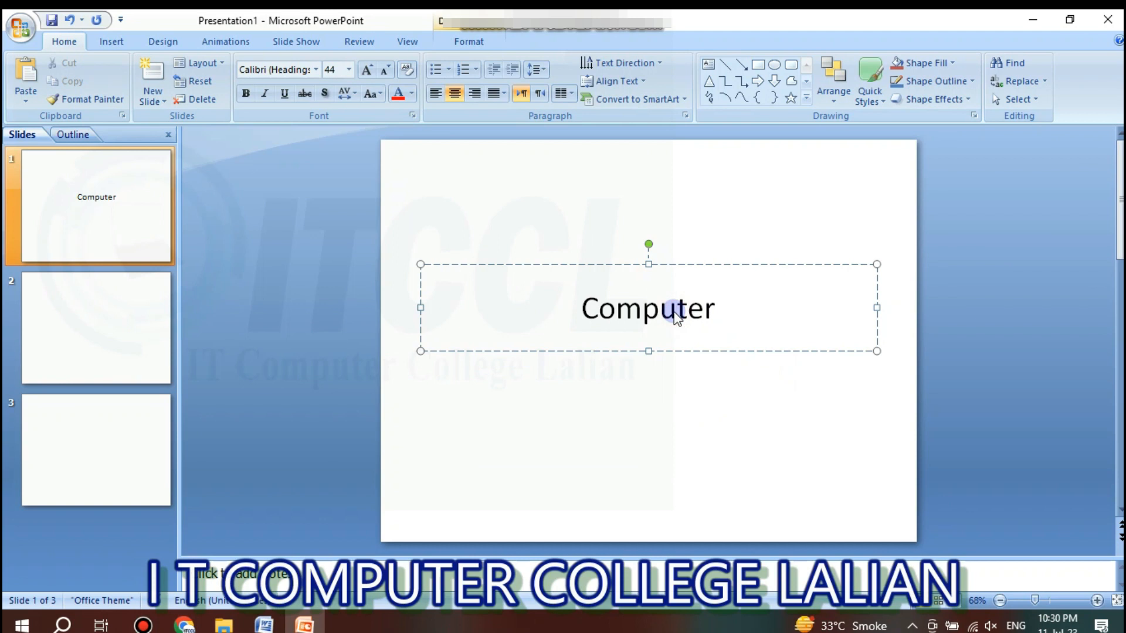
double_click(652, 308)
key("ctrl+shift+period")
key("ctrl+shift+period")
key("ctrl+shift+period")
key("ctrl+shift+period")
key("ctrl+shift+period")
key("ctrl+shift+period")
key("ctrl+shift+period")
key("ctrl+shift+period")
key("ctrl+b")
left_click(528, 209)
left_click(128, 187)
left_click(111, 41)
left_click(69, 41)
Step: Apply a red filled shape style with white text to the first slide's title box
left_click(536, 309)
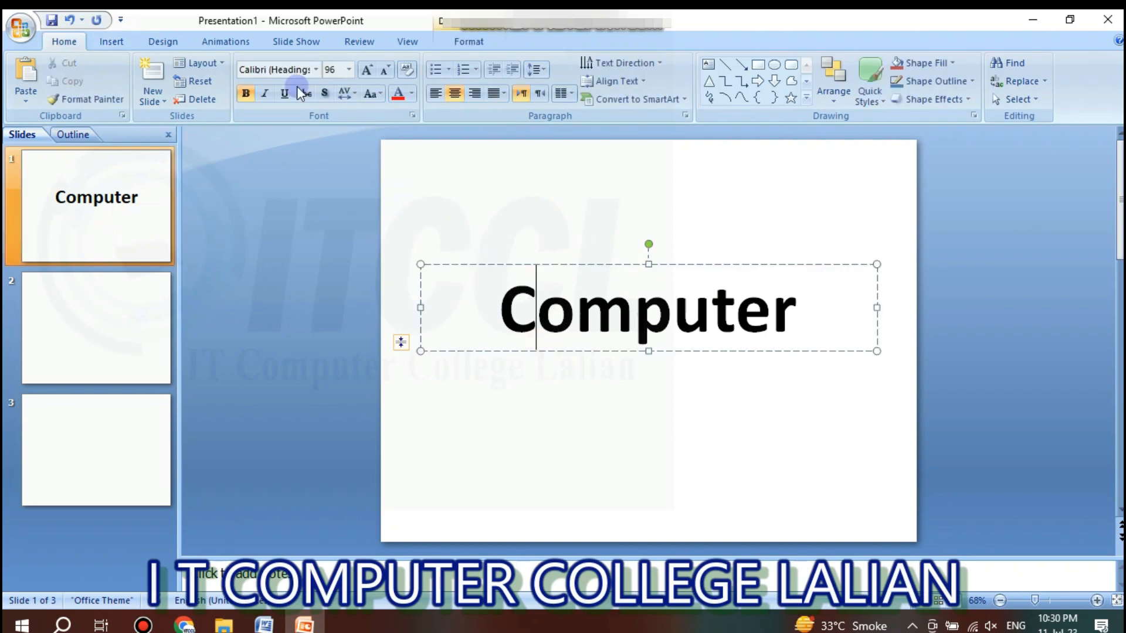
left_click(468, 42)
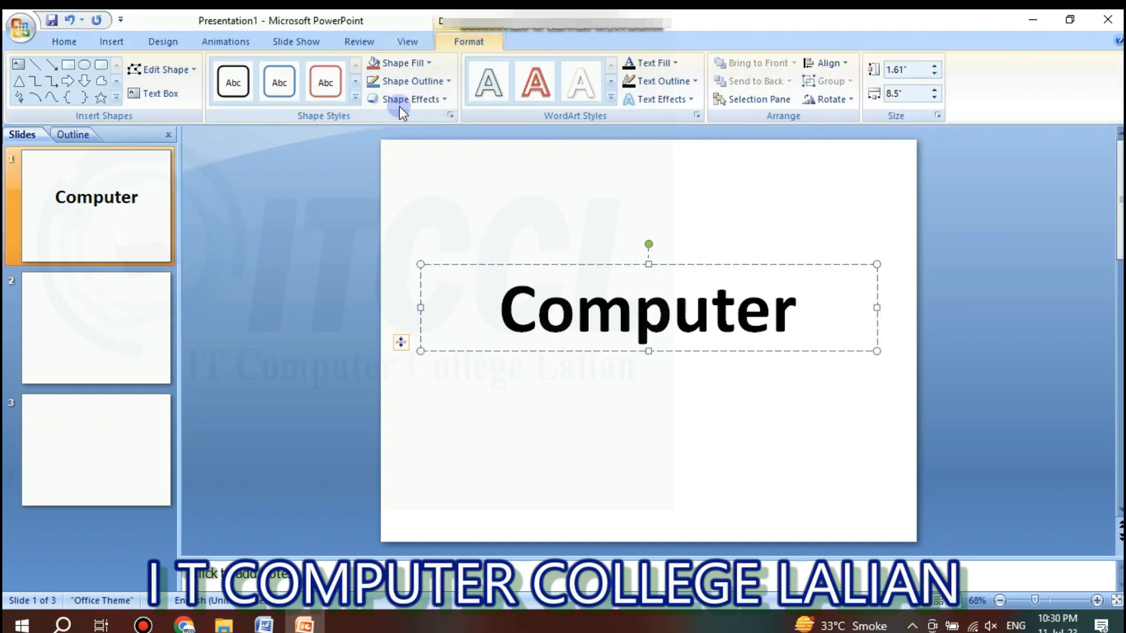
left_click(356, 101)
left_click(327, 304)
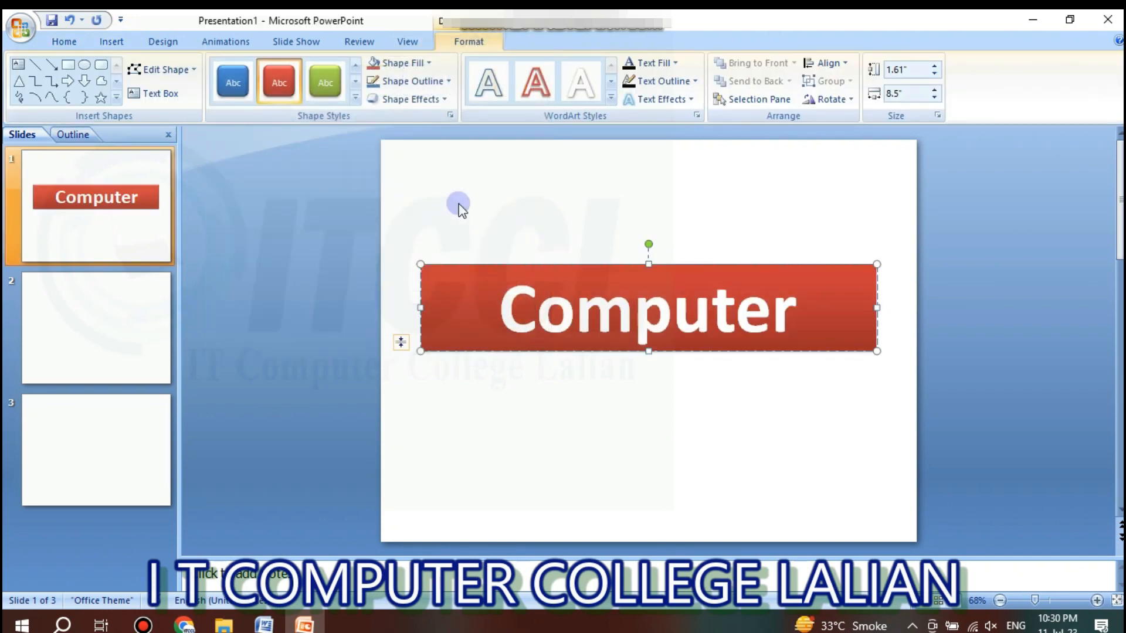
left_click(458, 202)
left_click(103, 46)
left_click(75, 46)
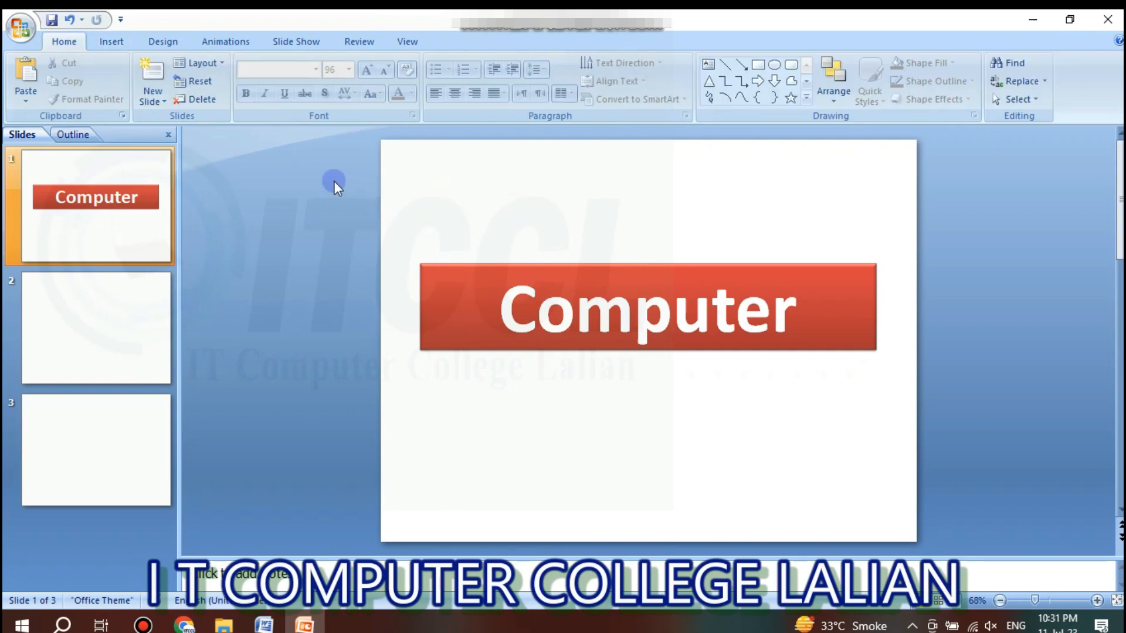
left_click(125, 43)
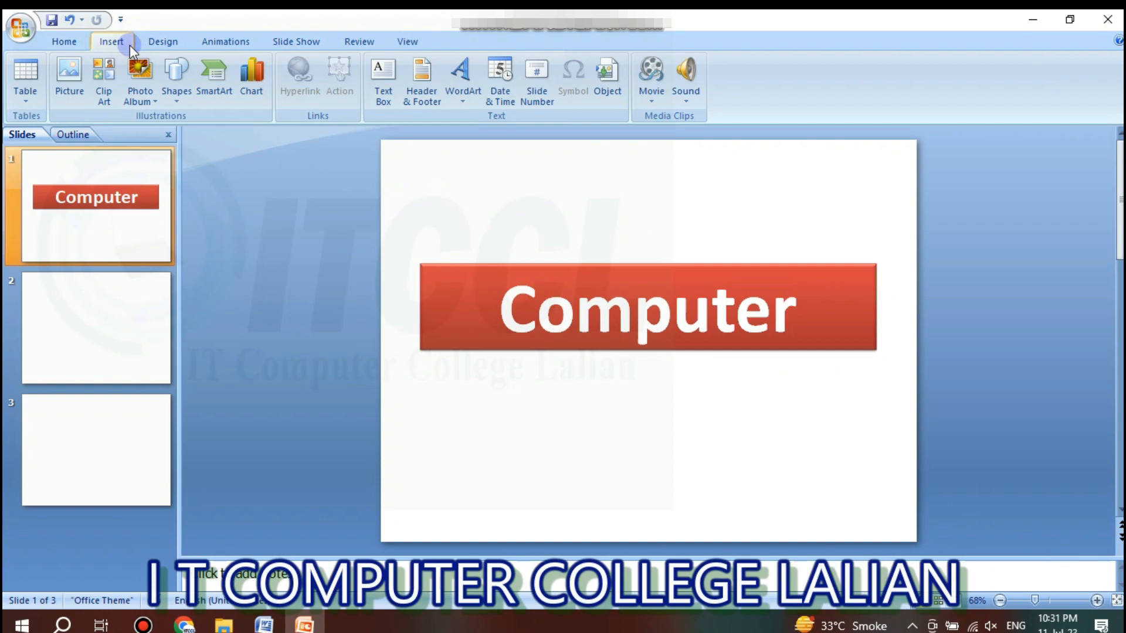
left_click(84, 44)
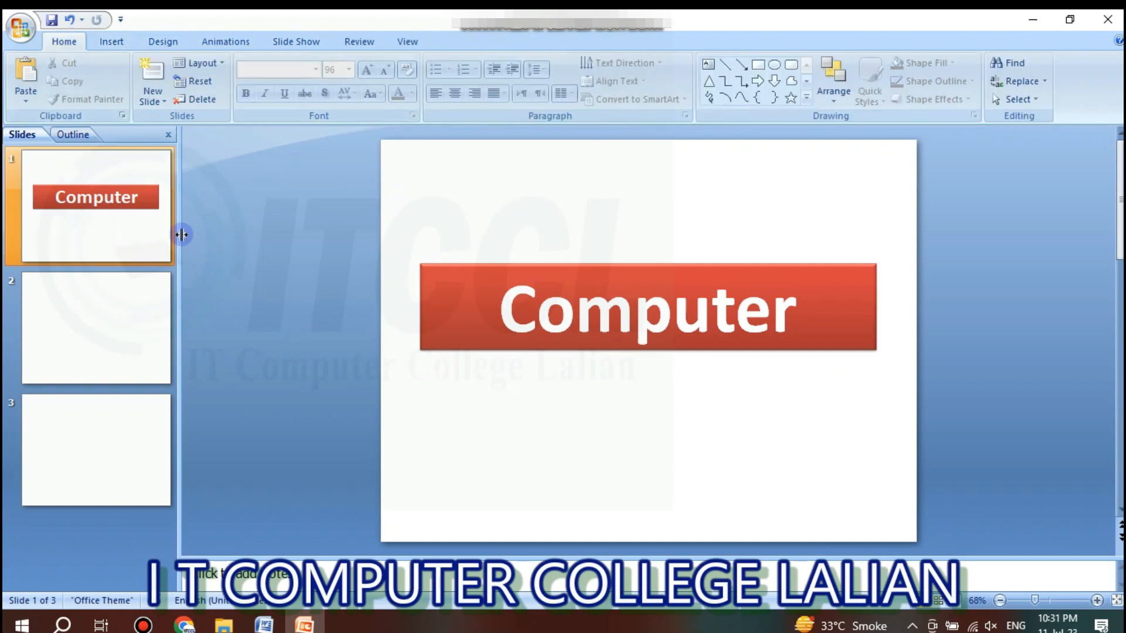
left_click(203, 62)
left_click(219, 60)
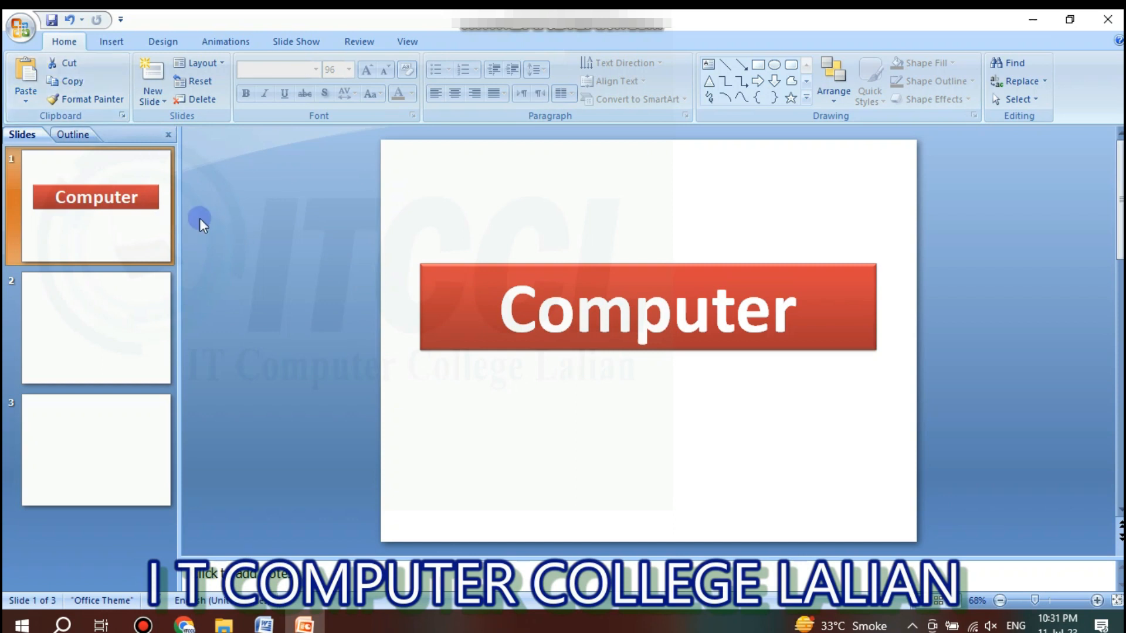
left_click(31, 101)
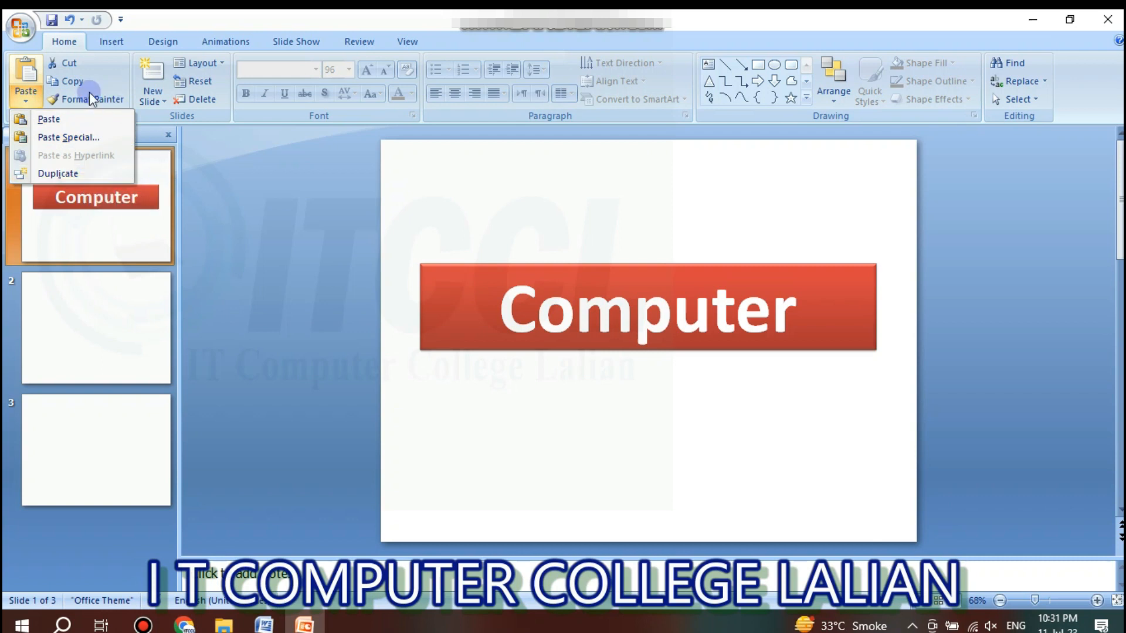
left_click(328, 212)
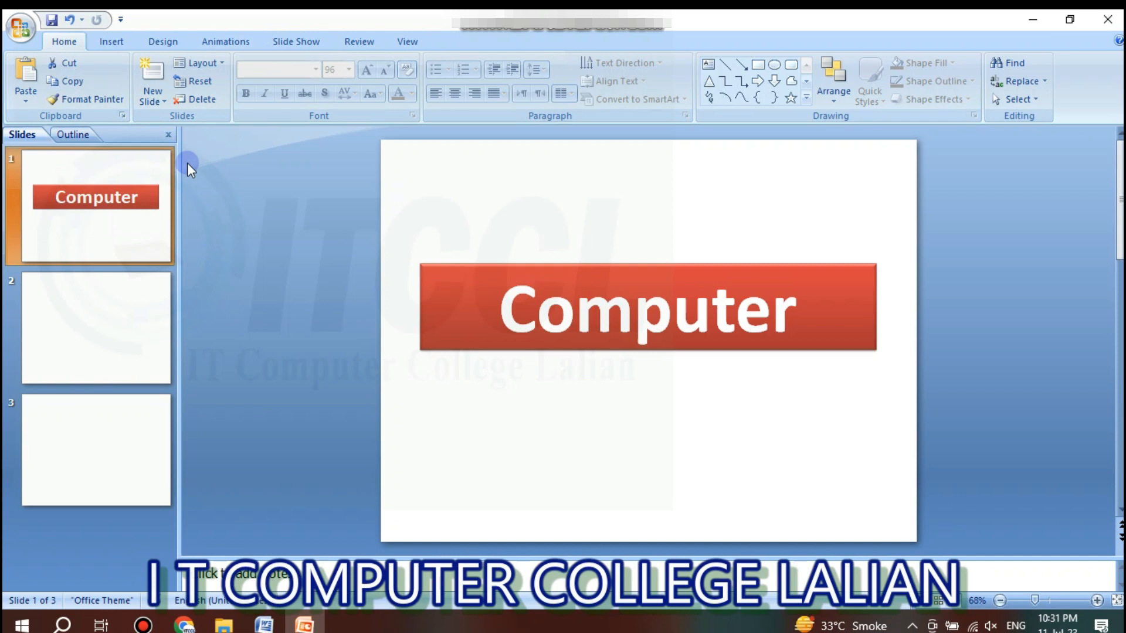
left_click(128, 230)
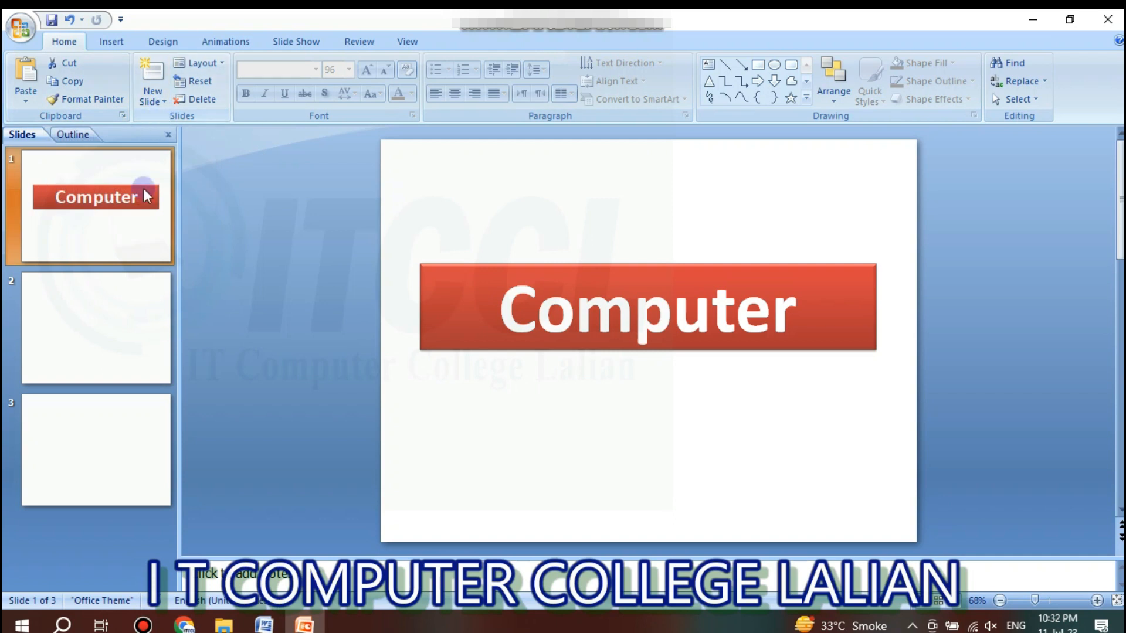
Step: Insert a Title and Content slide after the first slide and return to the first slide
left_click(152, 99)
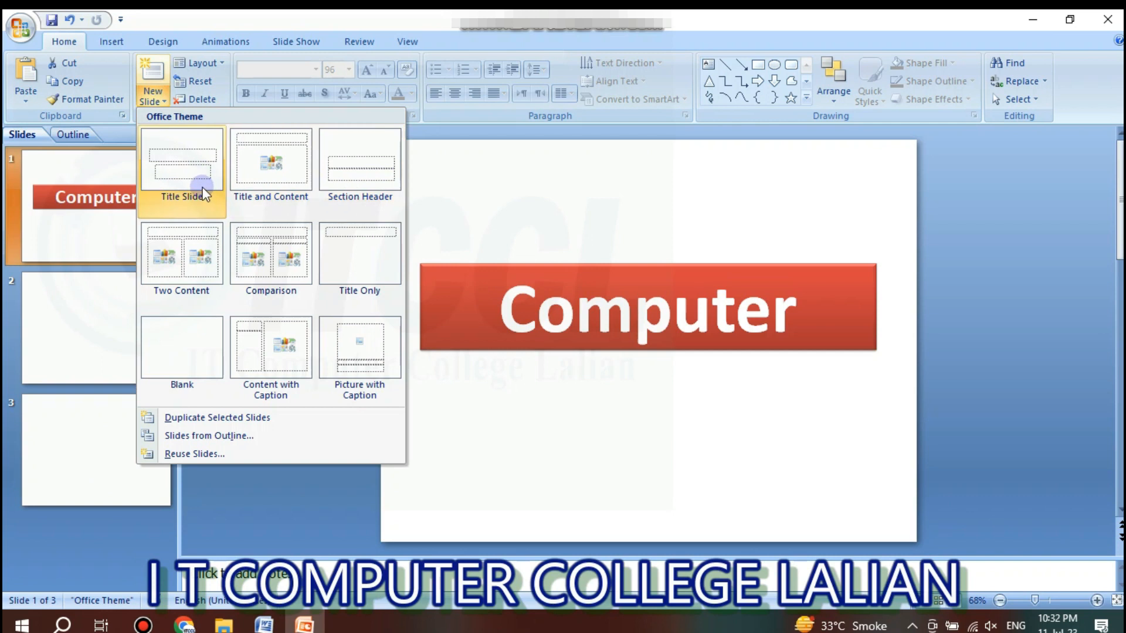
left_click(258, 176)
left_click(63, 234)
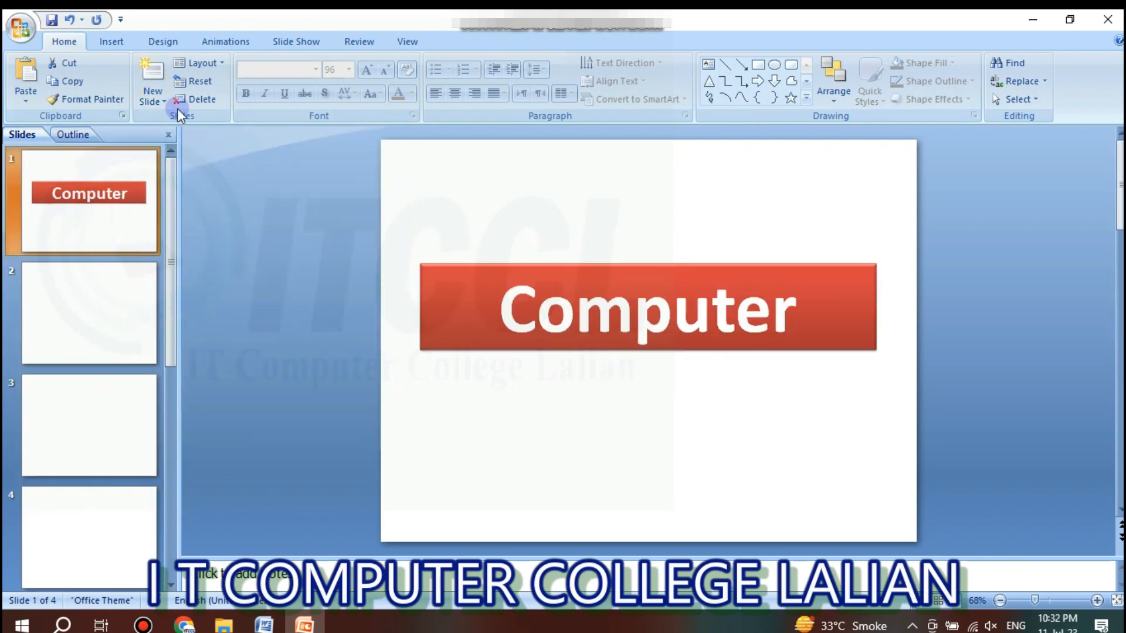
Step: Try resetting the first slide to its default layout formatting and undo the reset
left_click(208, 82)
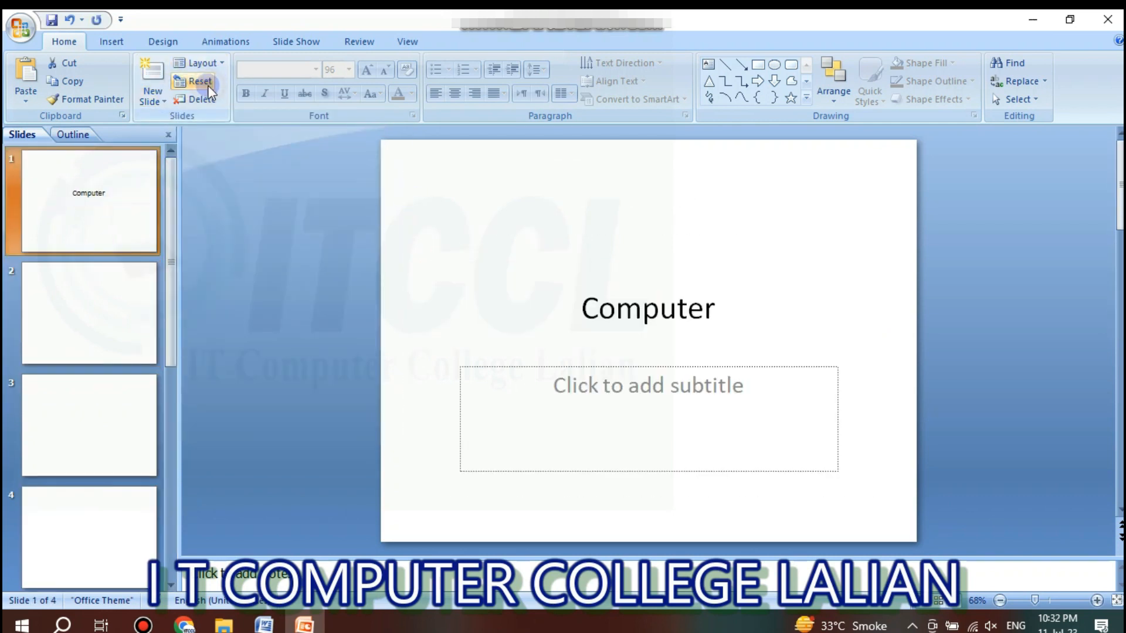
left_click(377, 325)
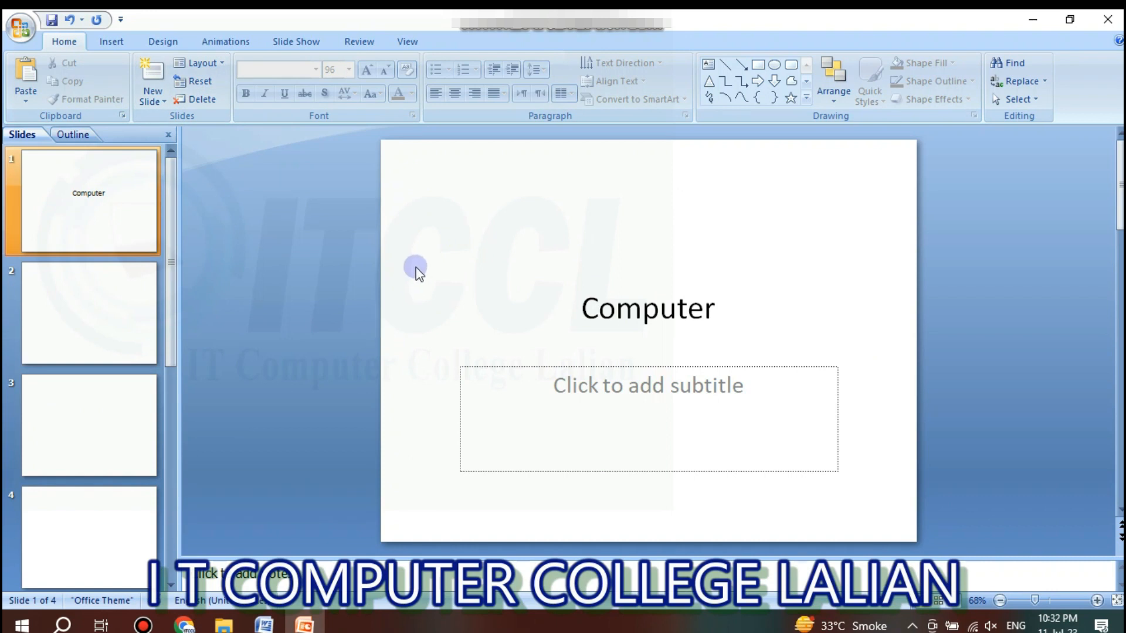
key("ctrl+z")
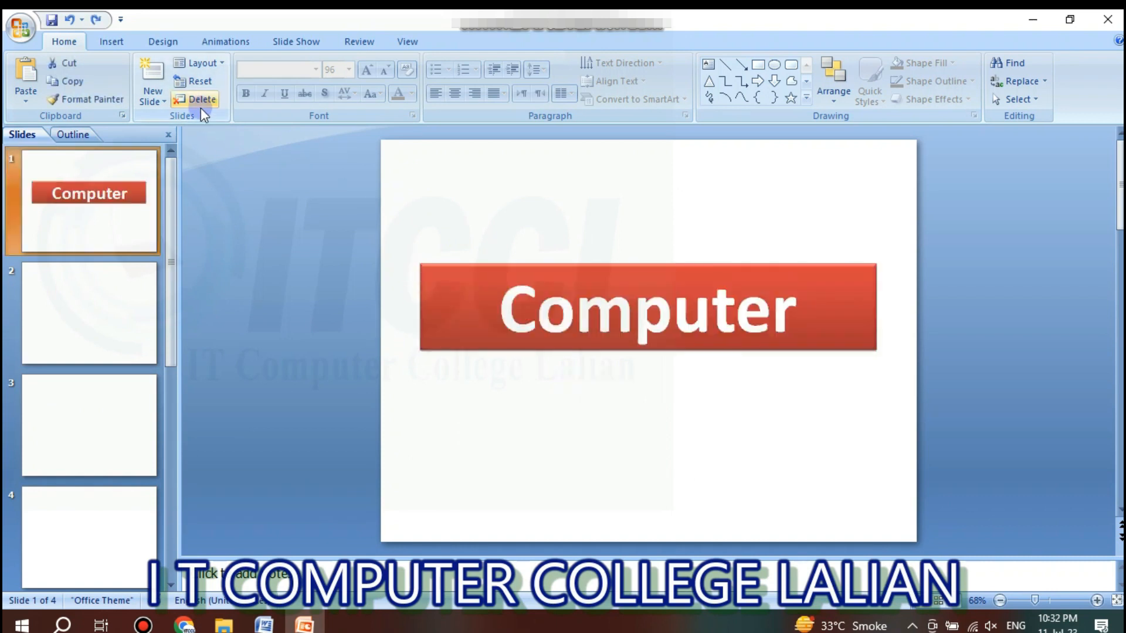
Step: Delete the second slide and return to the first slide
left_click(94, 346)
left_click(198, 101)
left_click(122, 242)
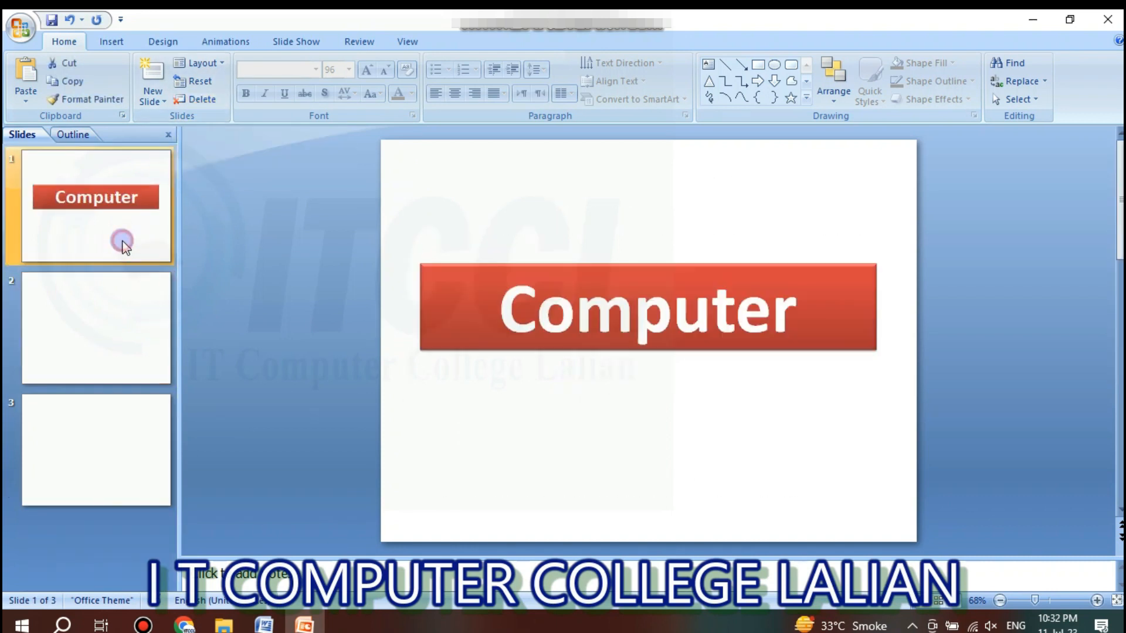
Step: Apply a text shadow to the whole title word "Computer" on the first slide
left_click(270, 149)
left_click(499, 297)
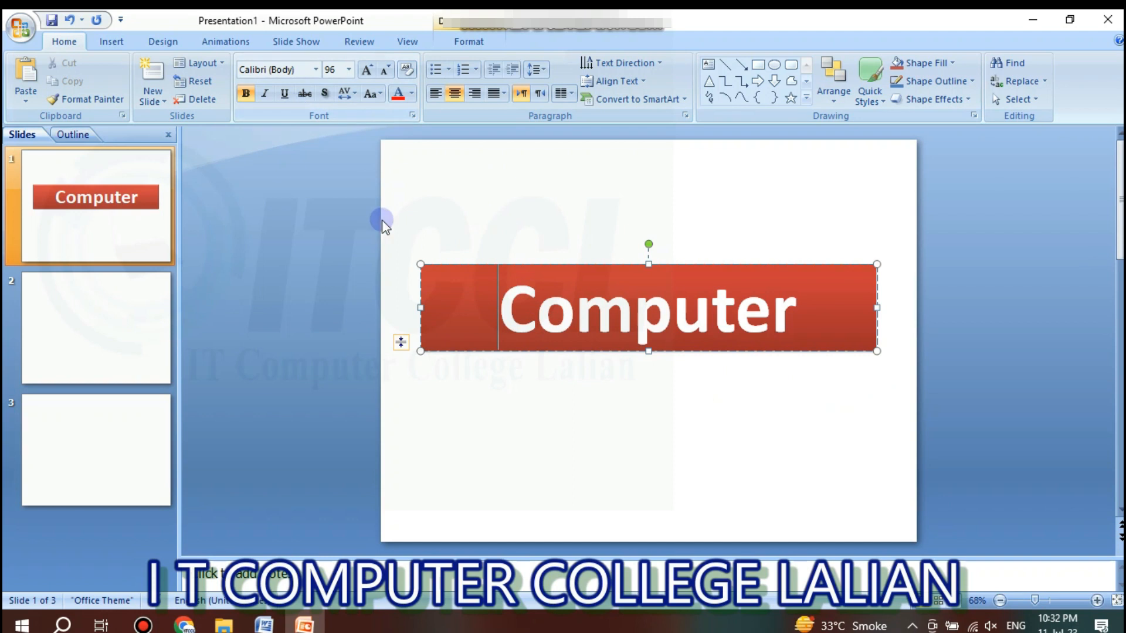
left_click(315, 69)
left_click(315, 69)
left_click(324, 93)
left_click_drag(476, 321, 795, 329)
left_click(323, 94)
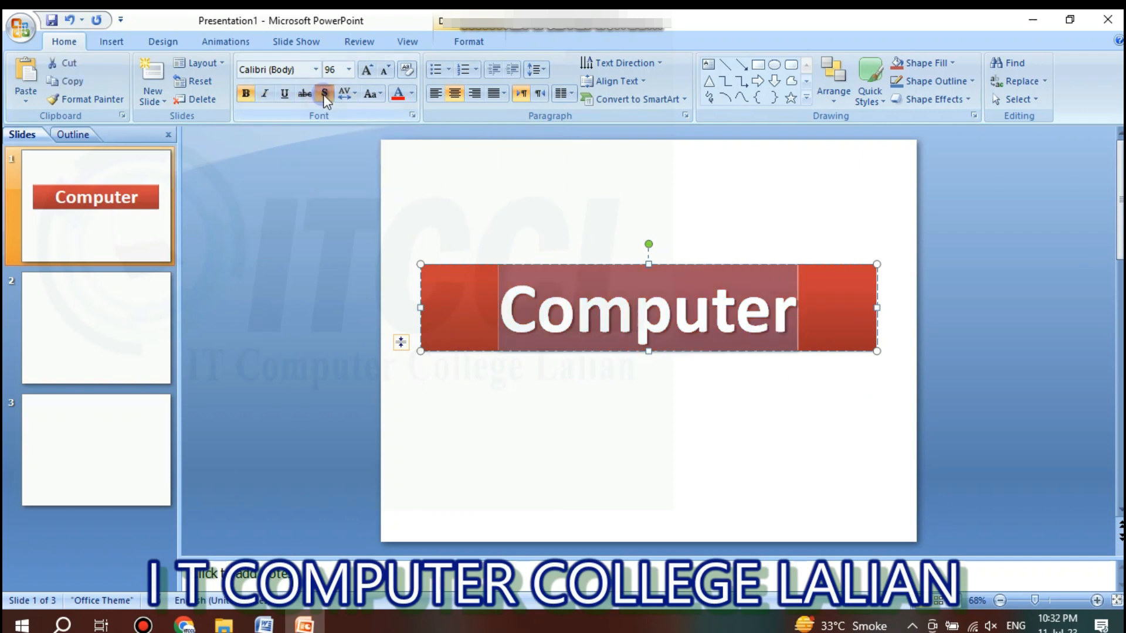
left_click(565, 434)
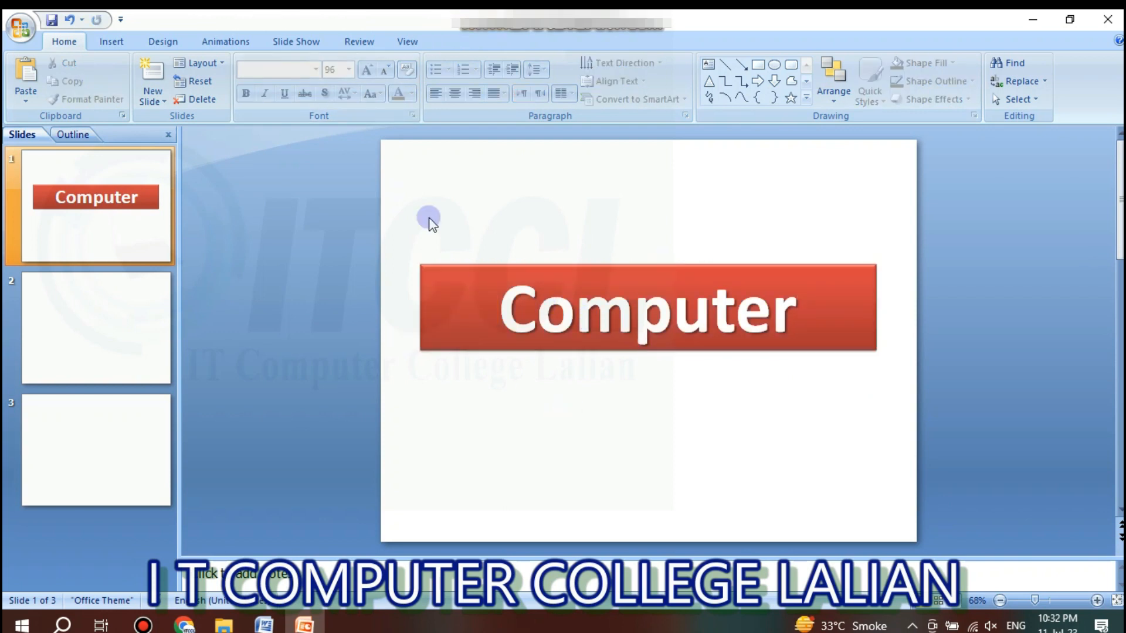
Step: Try Loose character spacing on the title text and restore Normal spacing for the whole word
left_click(554, 345)
left_click(345, 94)
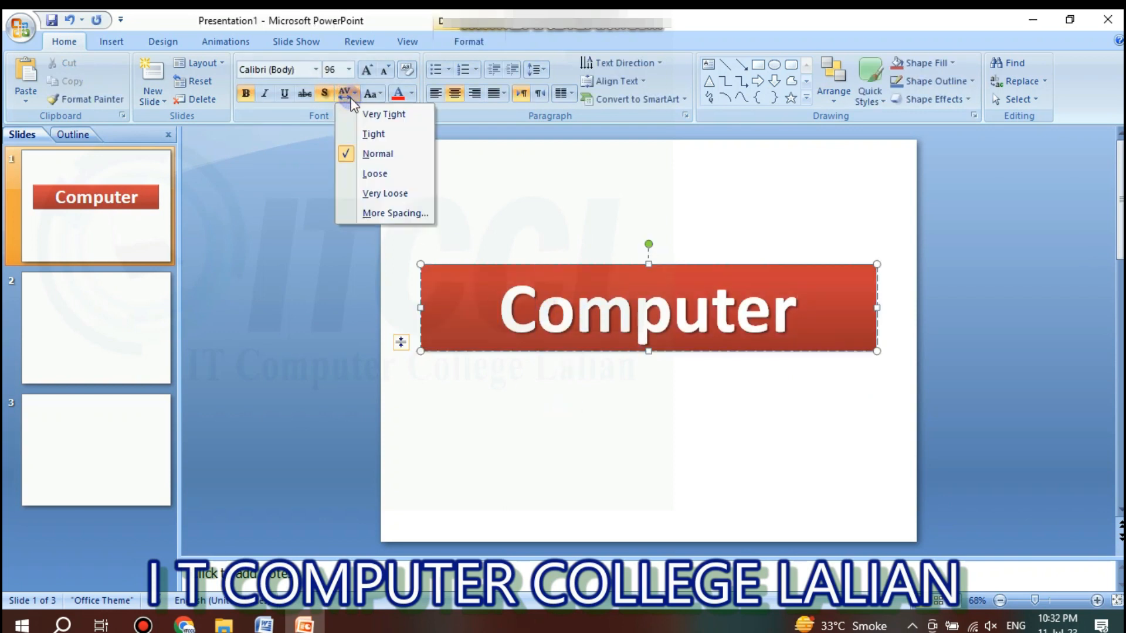
left_click(376, 174)
left_click_drag(501, 302, 799, 322)
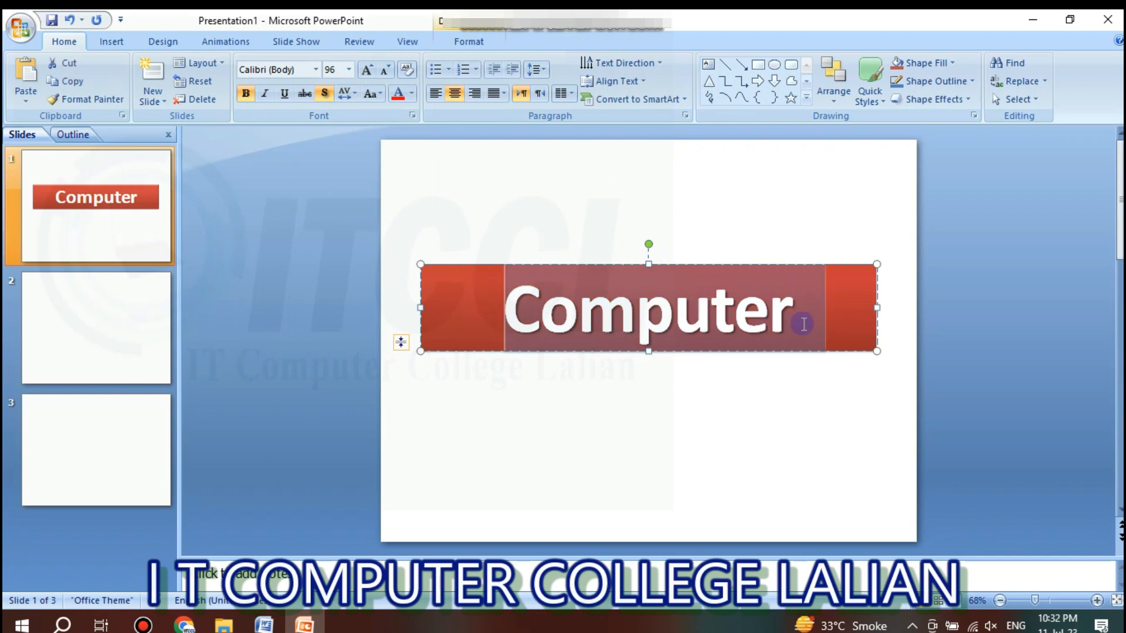
left_click(344, 95)
left_click(361, 156)
left_click(349, 95)
left_click(349, 95)
Step: Try UPPERCASE, Sentence case and lowercase on the selected title text
left_click(375, 92)
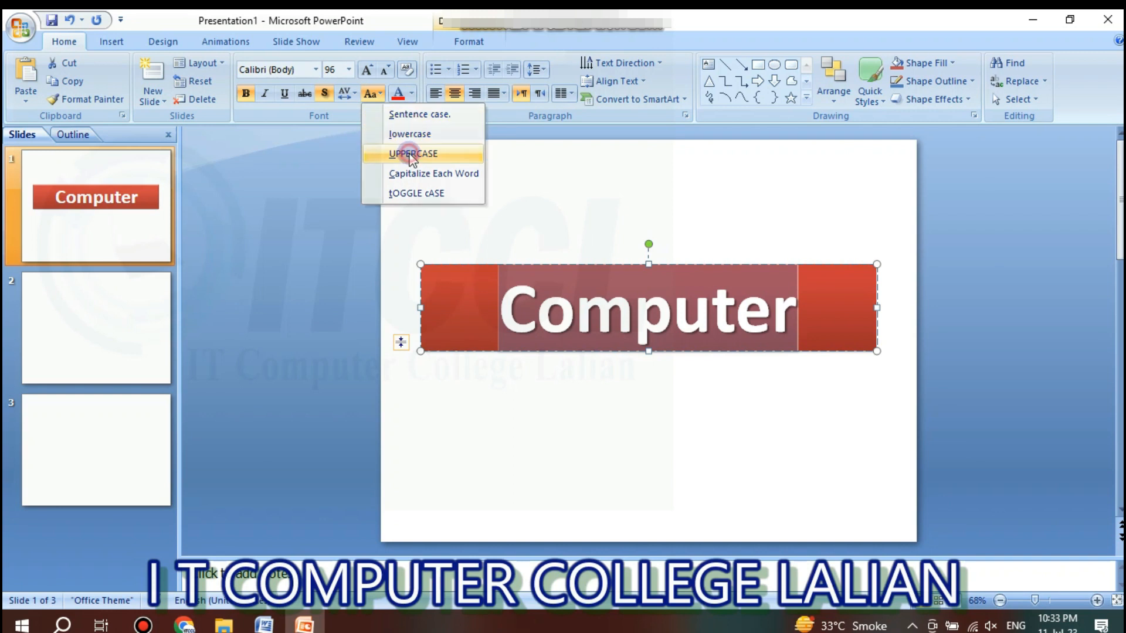
left_click(405, 153)
left_click(370, 93)
left_click(384, 113)
left_click(371, 94)
left_click(390, 136)
left_click(370, 93)
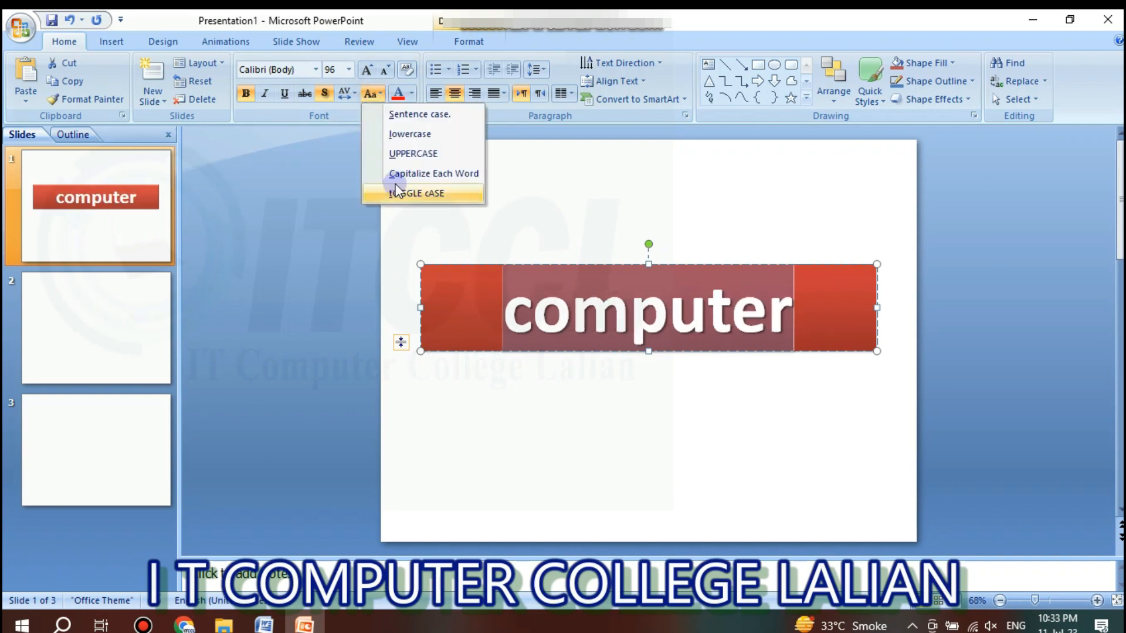
left_click(532, 297)
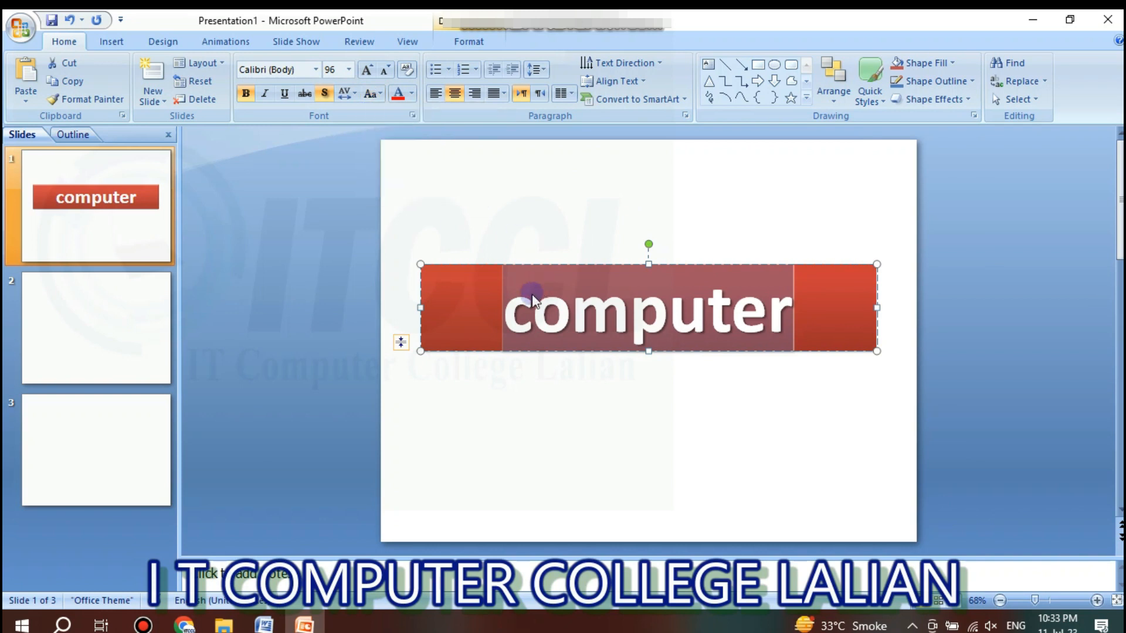
Step: Change the selected title text to Sentence case
left_click(326, 95)
left_click(370, 94)
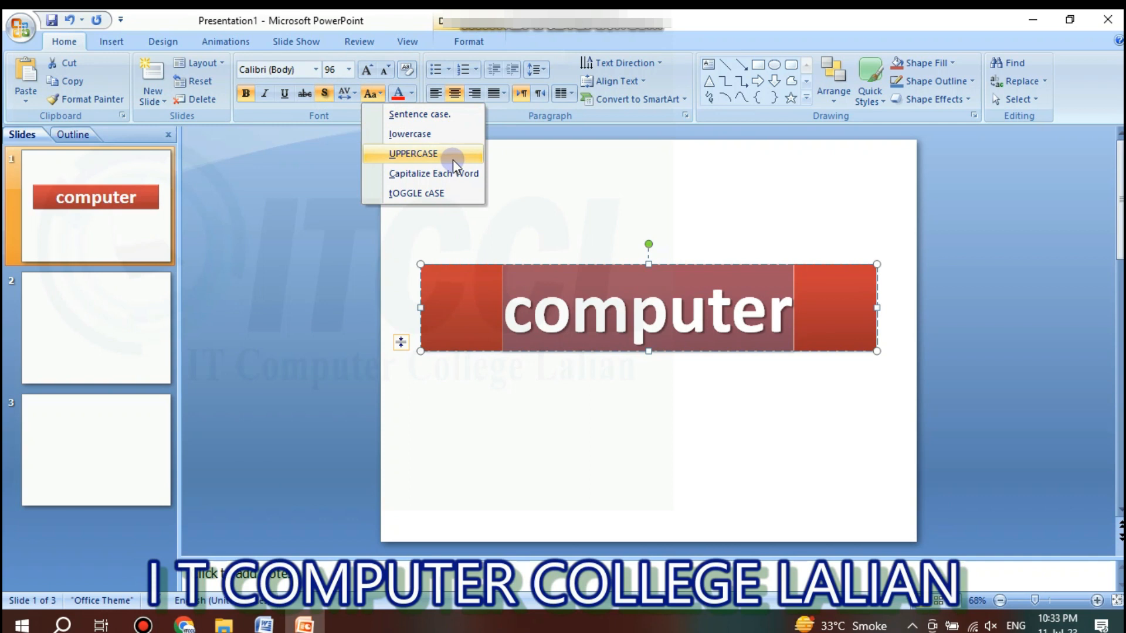
left_click(438, 113)
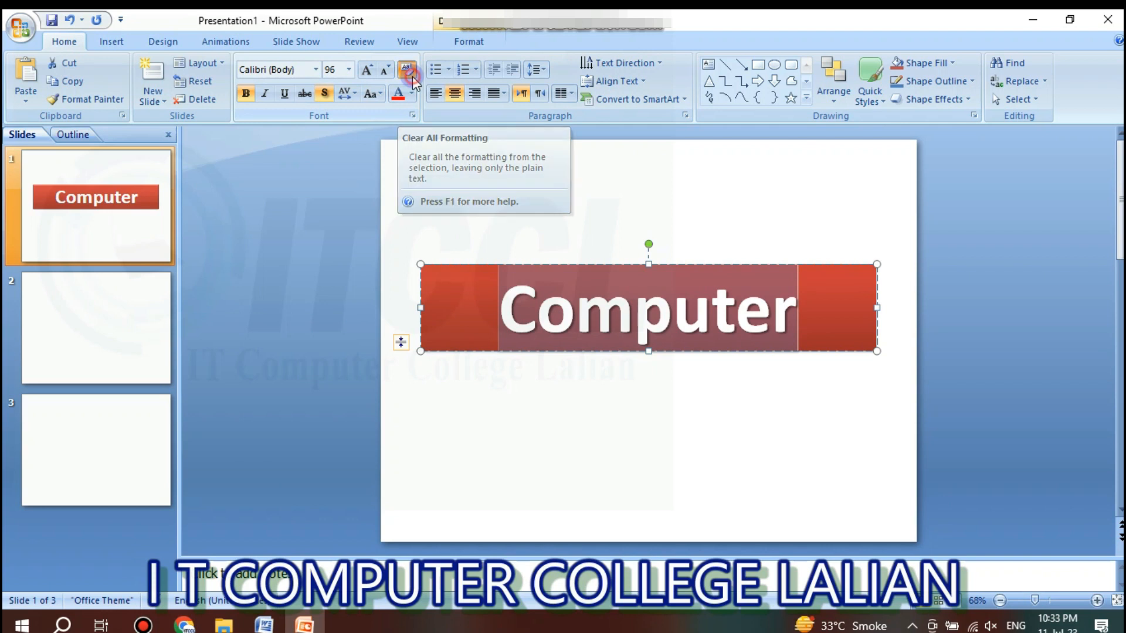
Step: Try clearing all formatting from the title text and undo the clearing
left_click(410, 77)
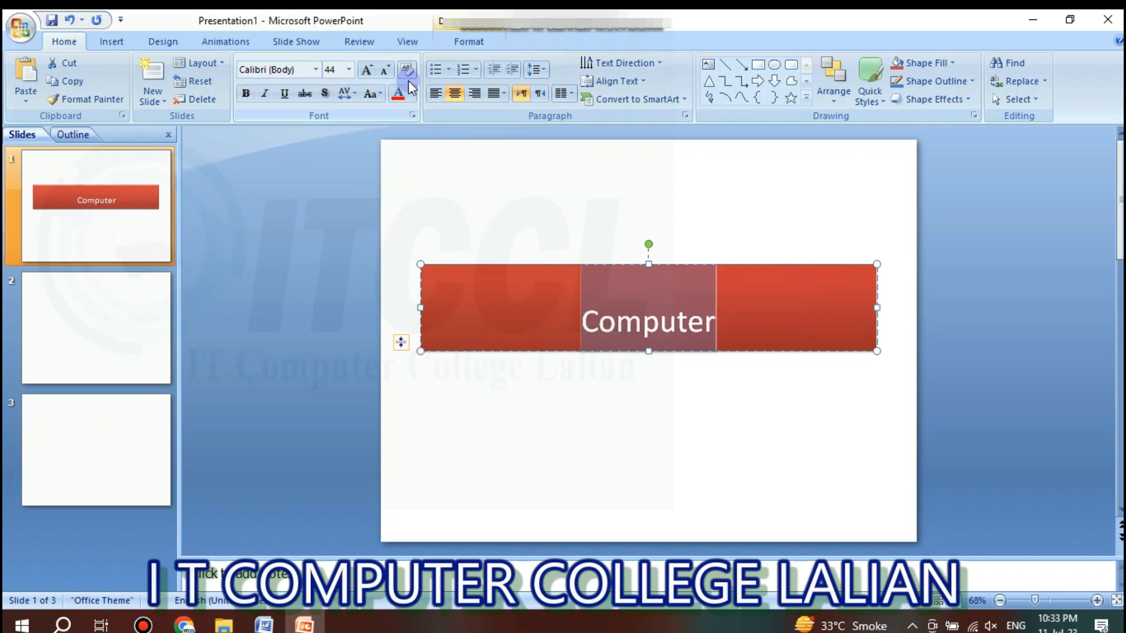
key("ctrl+z")
Step: Color the title text light green and add a hollow square bullet in front of it
left_click(412, 94)
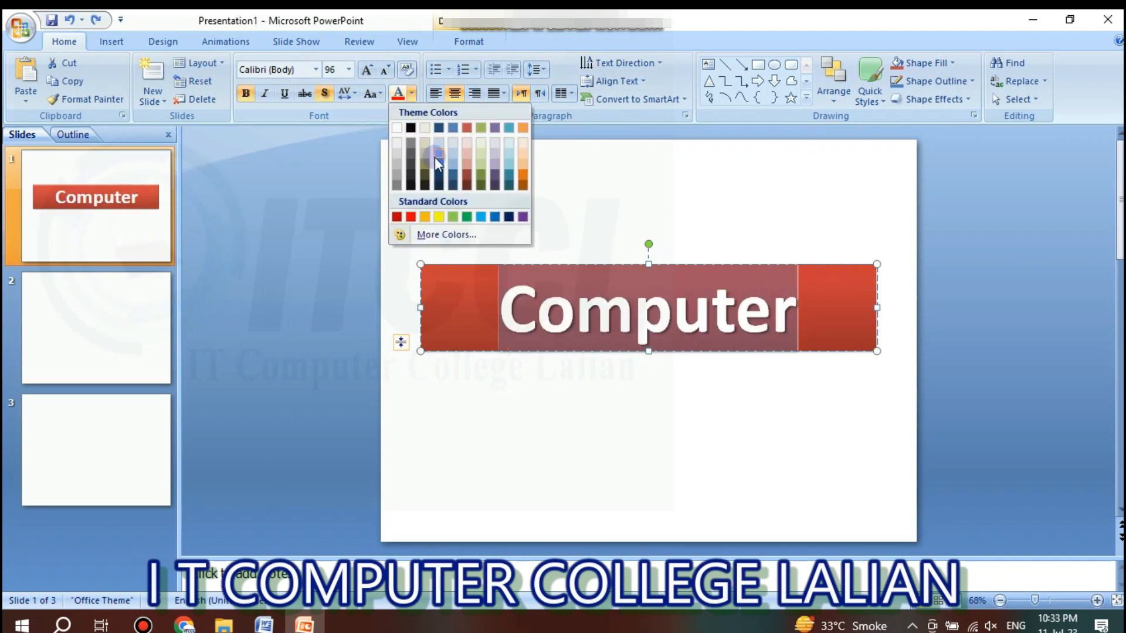
left_click(452, 217)
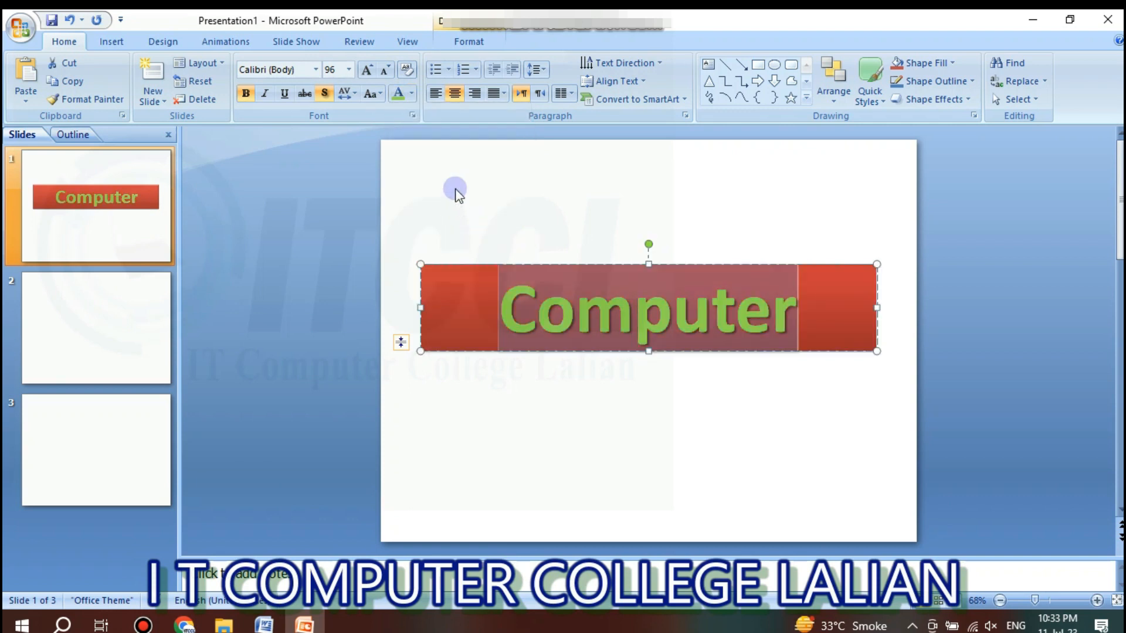
left_click(446, 70)
left_click(516, 184)
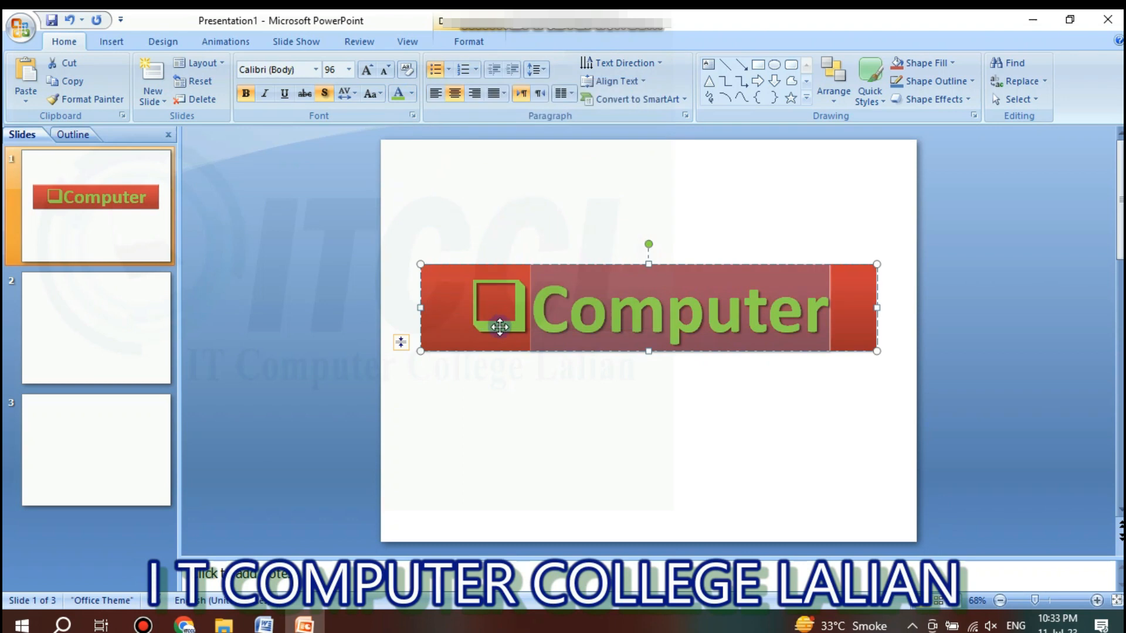
Step: Change the title's bullet to a filled square, try left alignment, and keep the title text centered
left_click(449, 69)
left_click(458, 174)
left_click(435, 95)
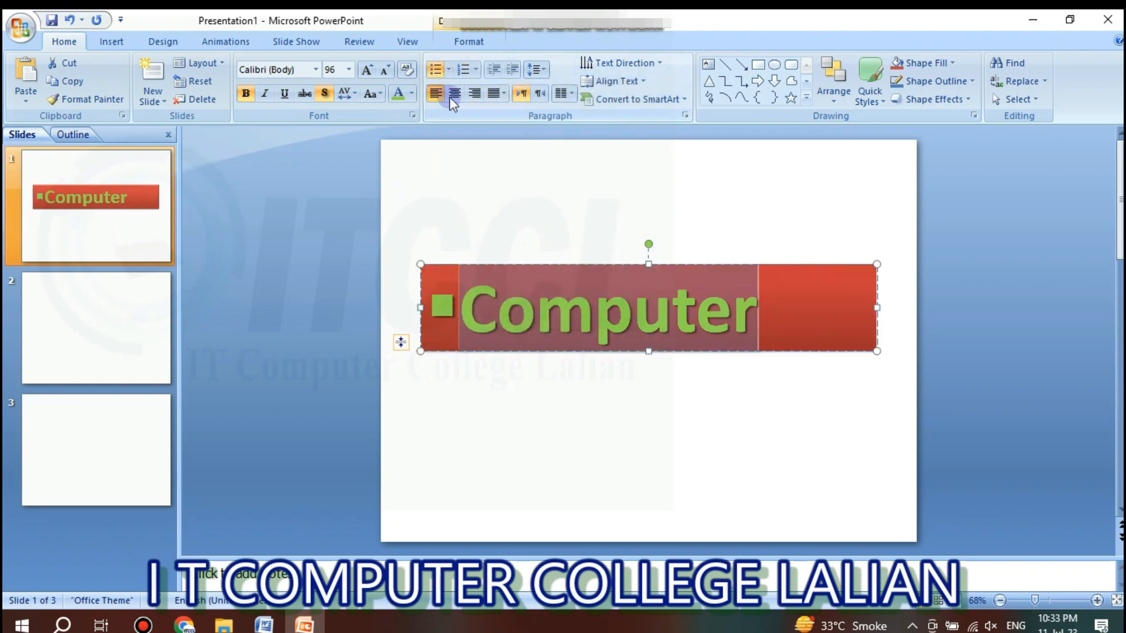
left_click(459, 97)
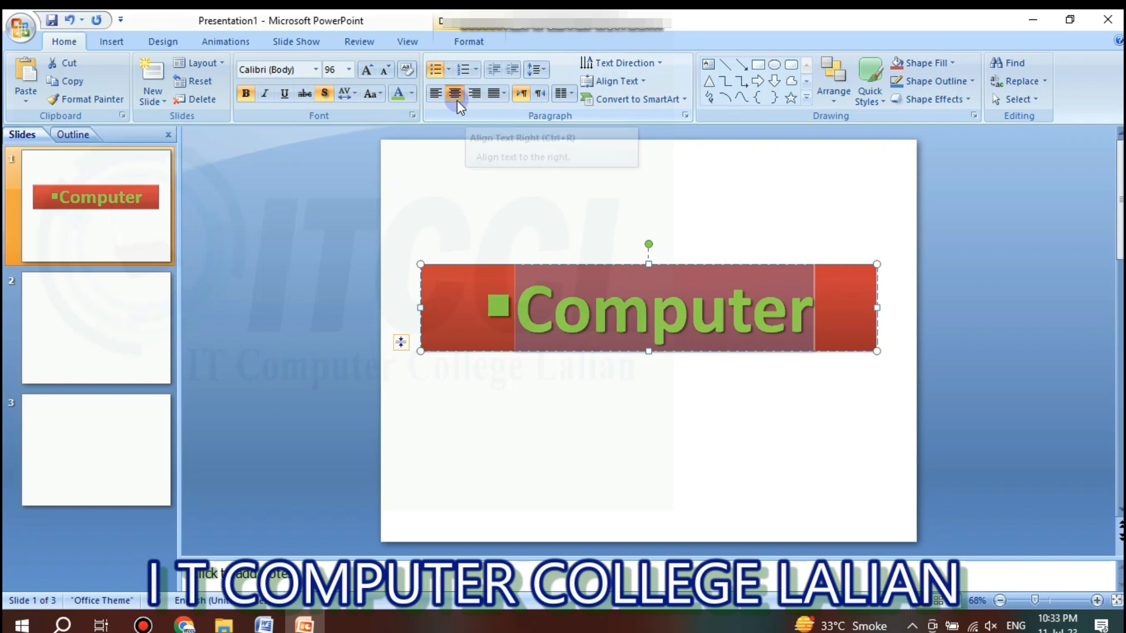
left_click(436, 95)
left_click(454, 96)
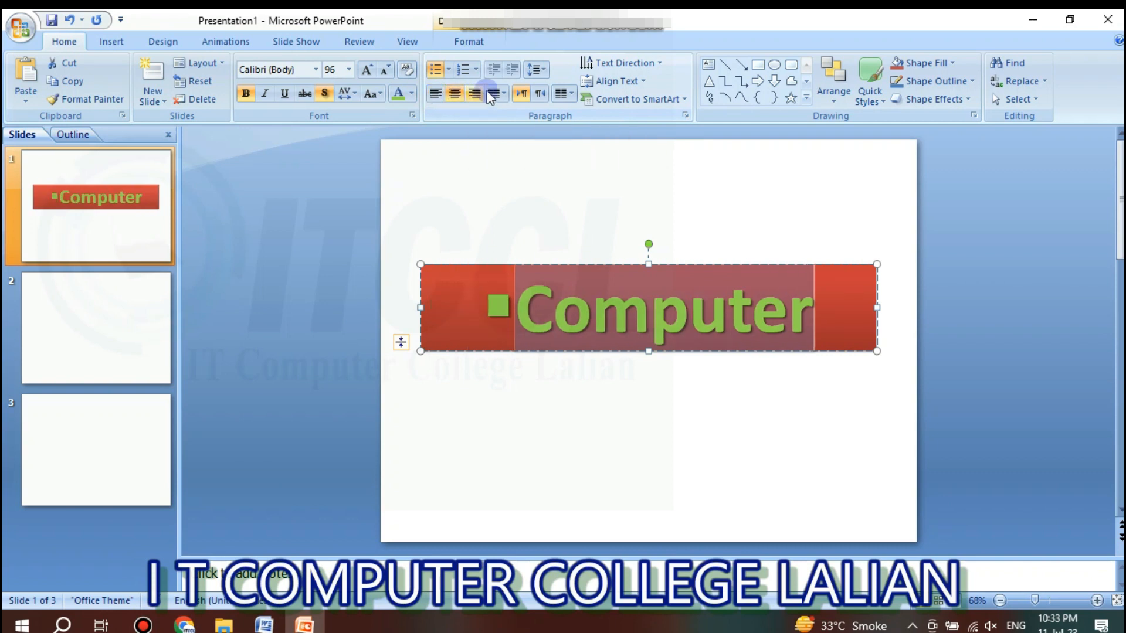
Step: Try 2.0 line spacing on the title text and undo it
left_click(533, 68)
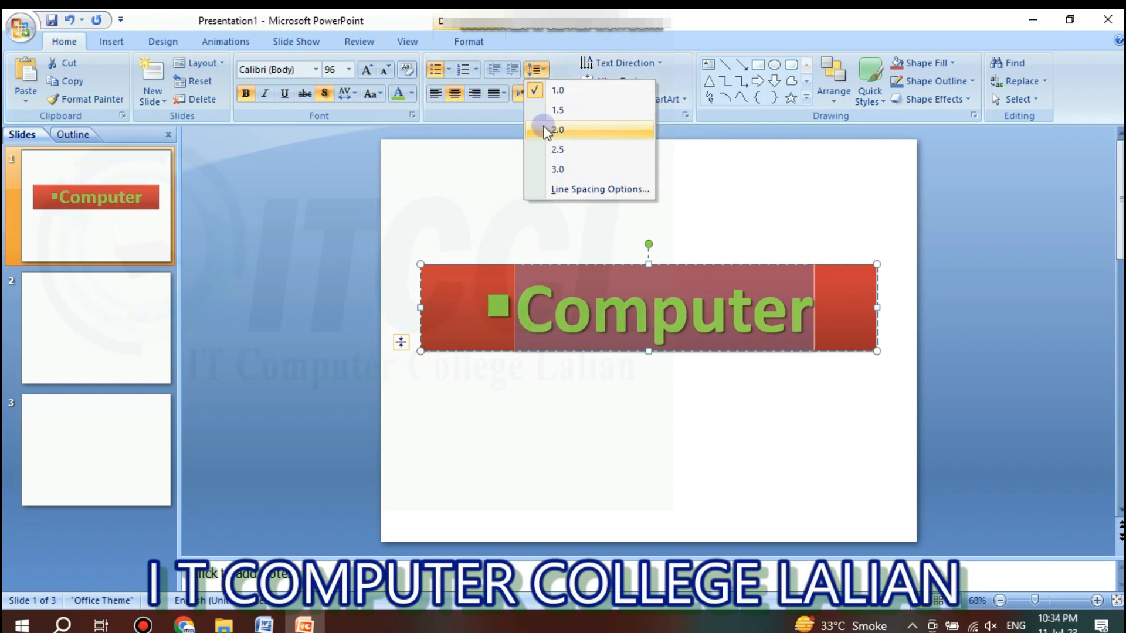
left_click(548, 132)
key("ctrl+z")
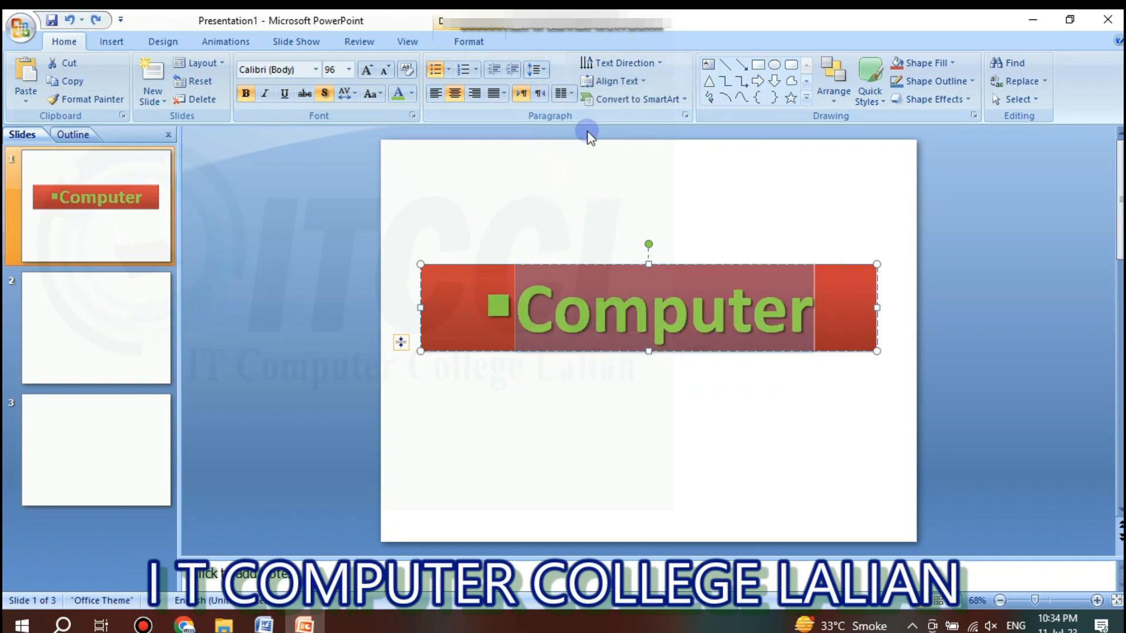
Step: Try rotating the title text 90° and 270° and stacking it, and return its direction to Horizontal
left_click(654, 62)
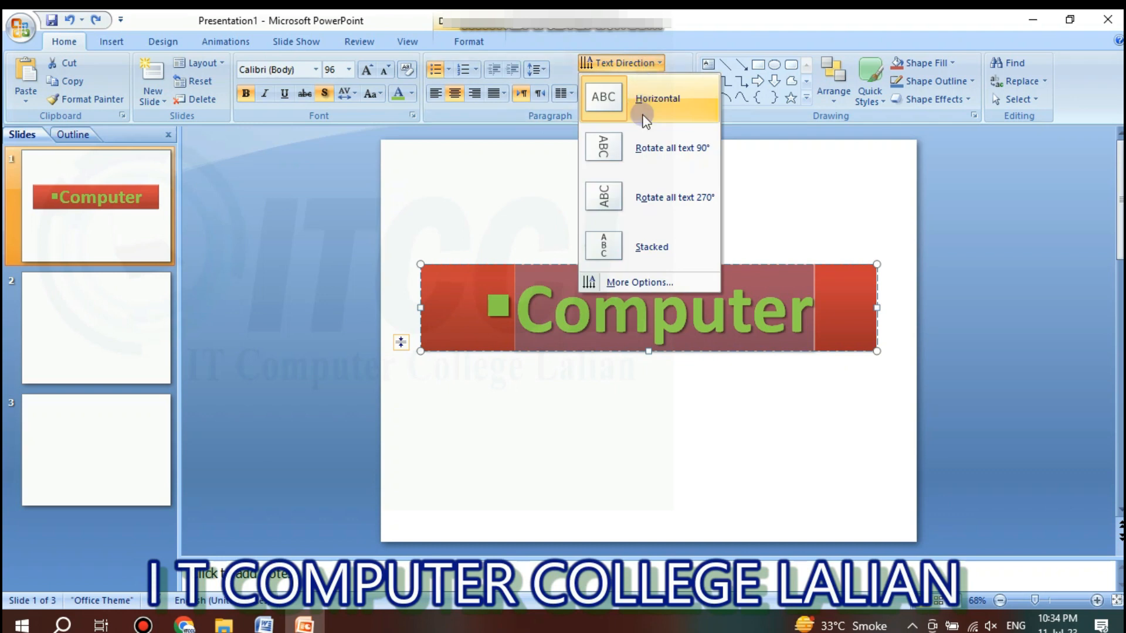
left_click(636, 151)
left_click(626, 62)
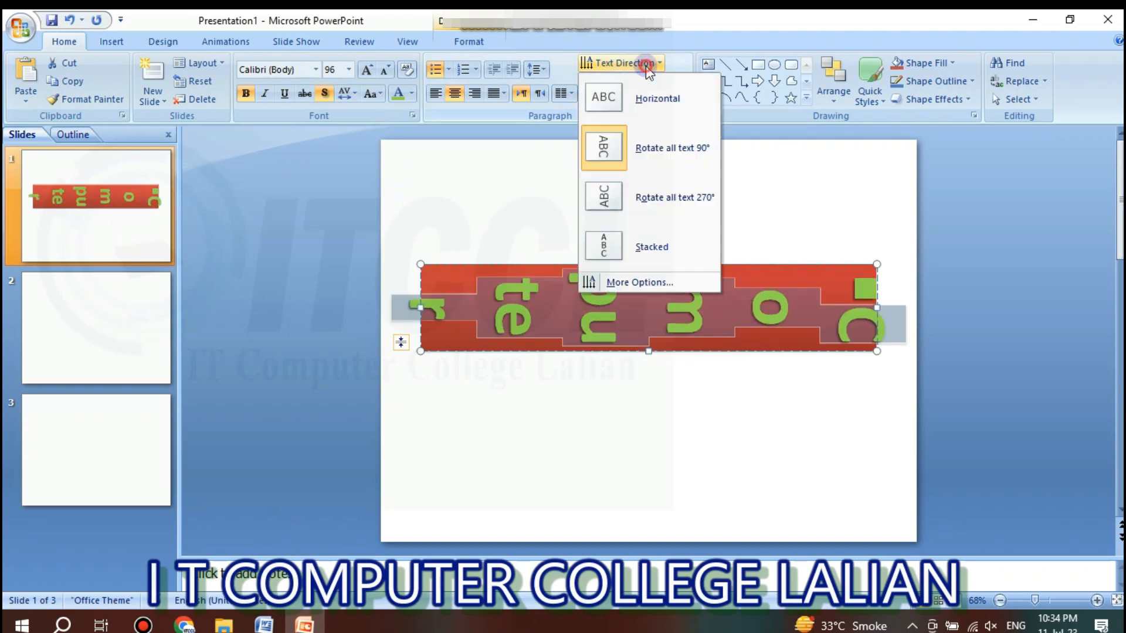
left_click(636, 150)
left_click(643, 64)
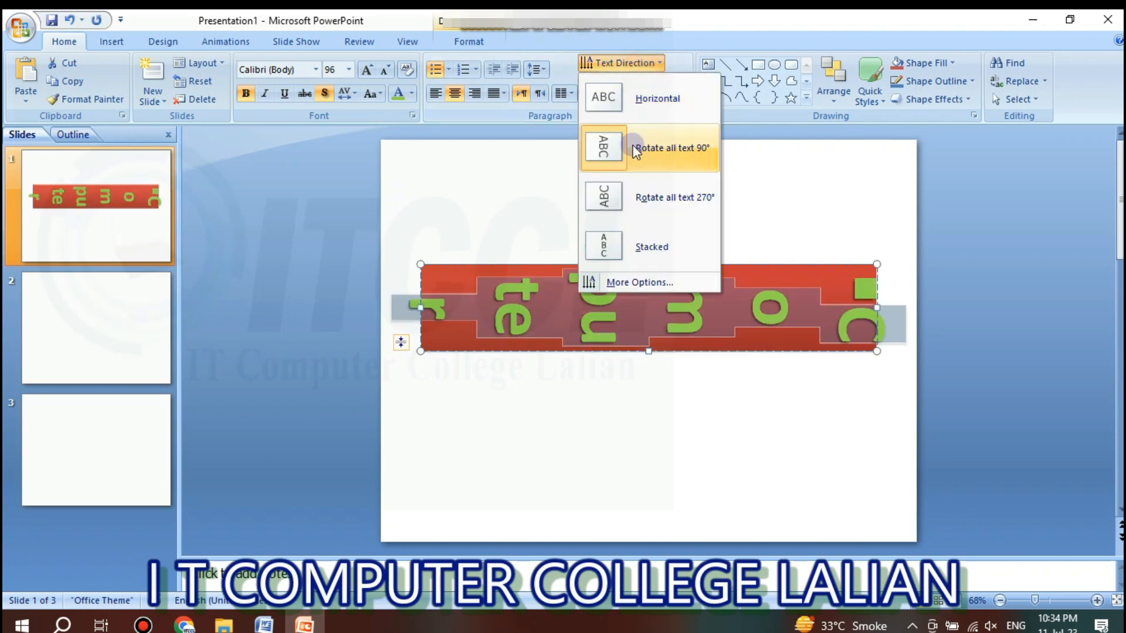
left_click(633, 197)
left_click(643, 66)
left_click(628, 249)
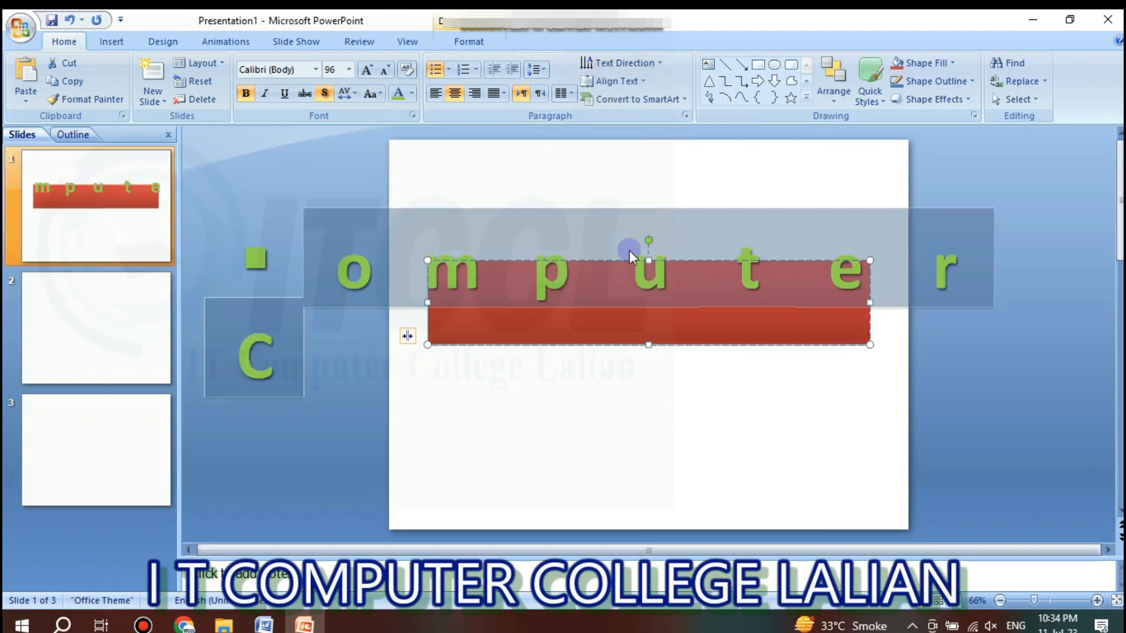
left_click(646, 63)
left_click(631, 95)
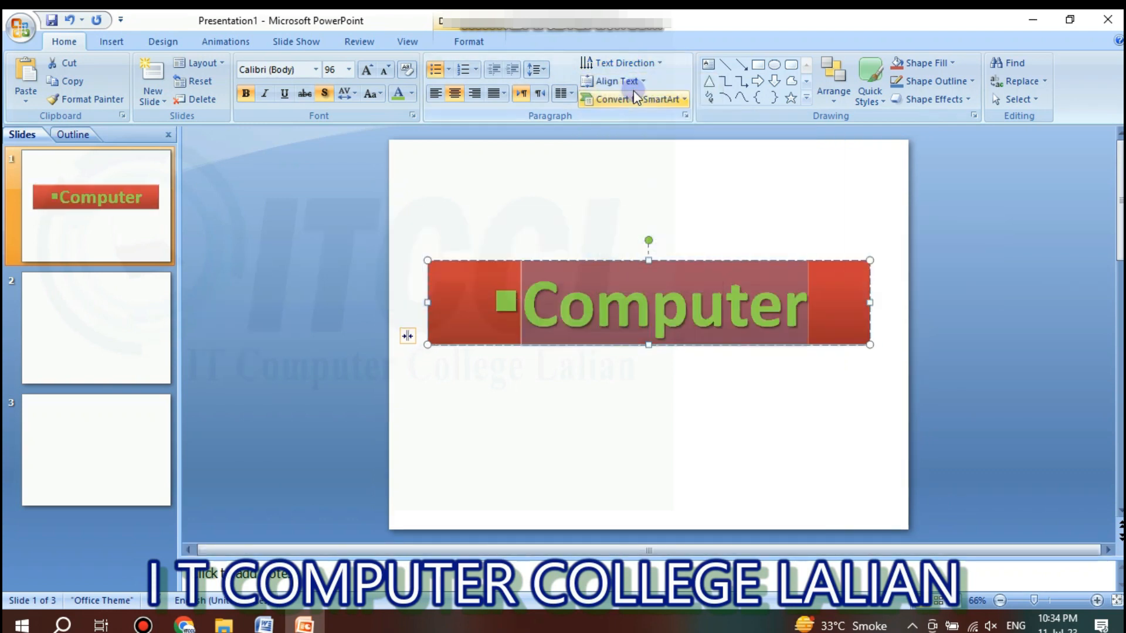
Step: Try converting the title to a Vertical Chevron List SmartArt, undo the conversion, and set the text direction back to Horizontal
left_click(680, 100)
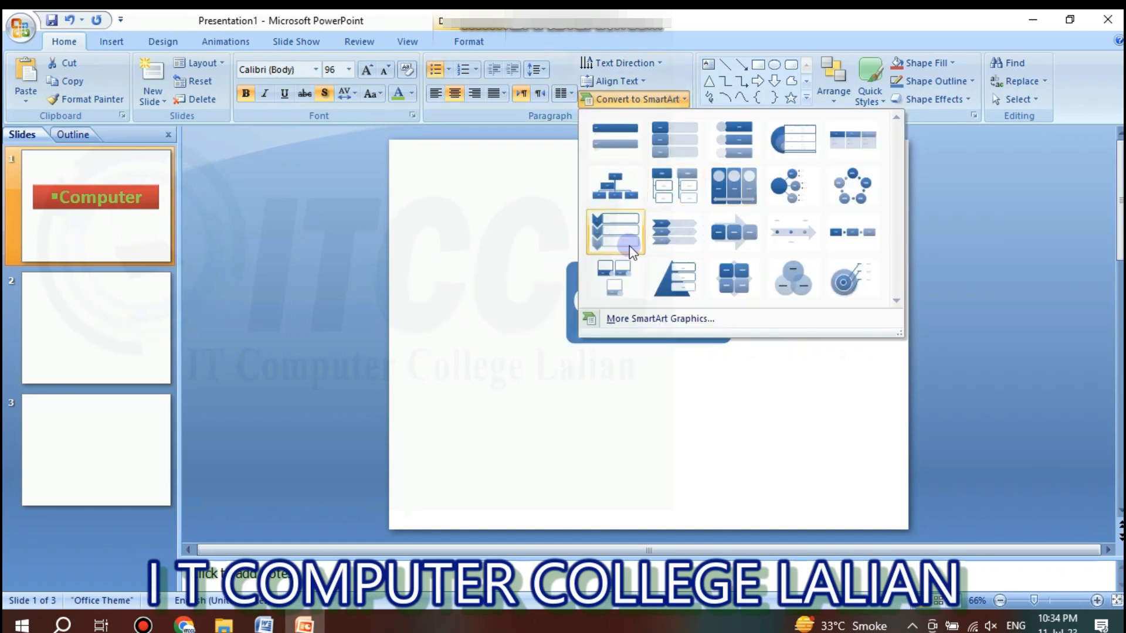
left_click(615, 231)
left_click(586, 295)
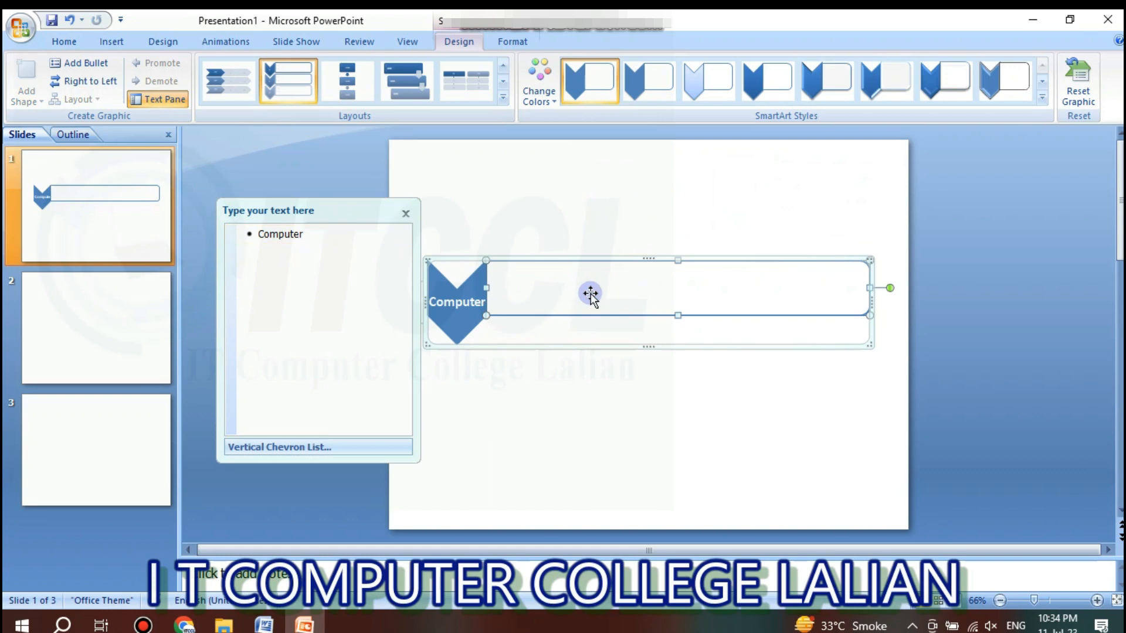
left_click(762, 81)
key("ctrl+z")
key("ctrl+z")
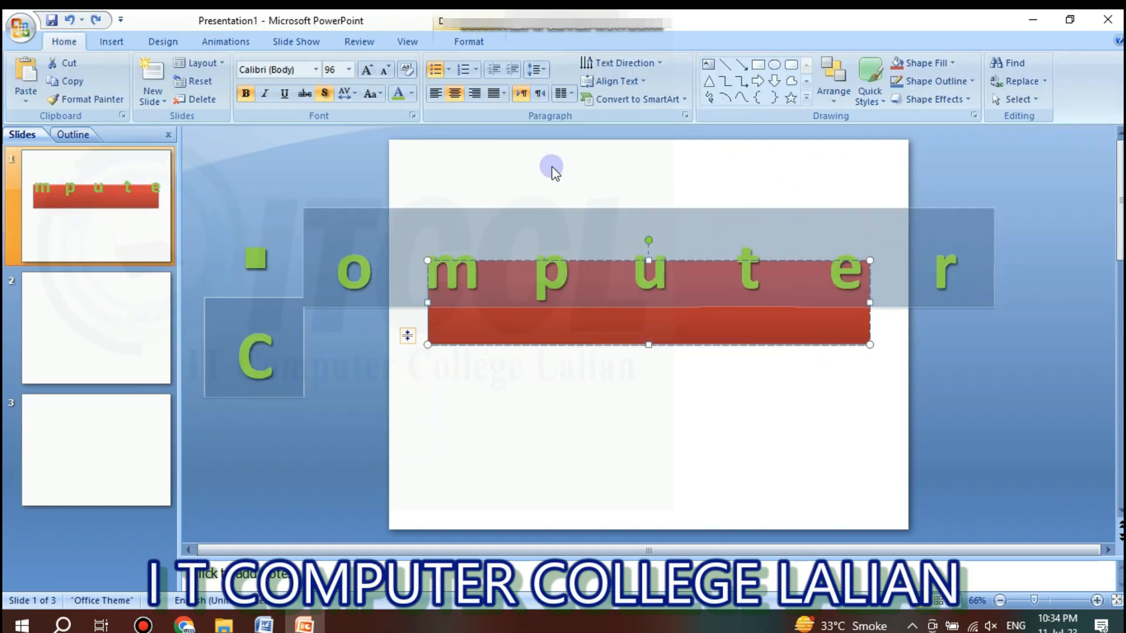
left_click(636, 63)
left_click(639, 94)
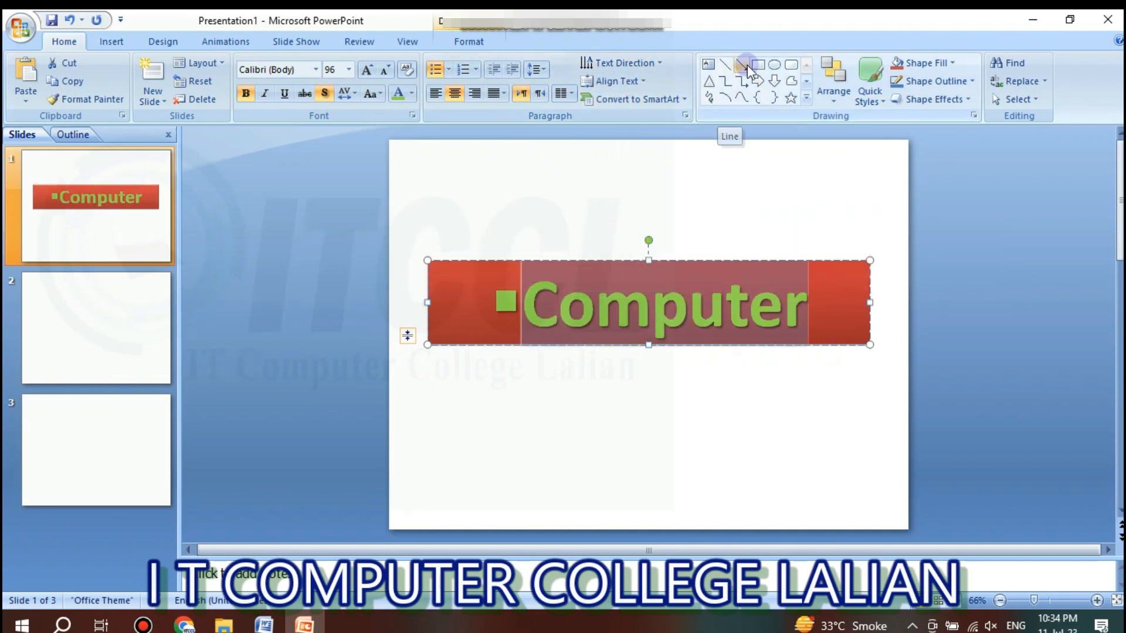
Step: Try drawing a text box above the title box and leave it empty
left_click(708, 63)
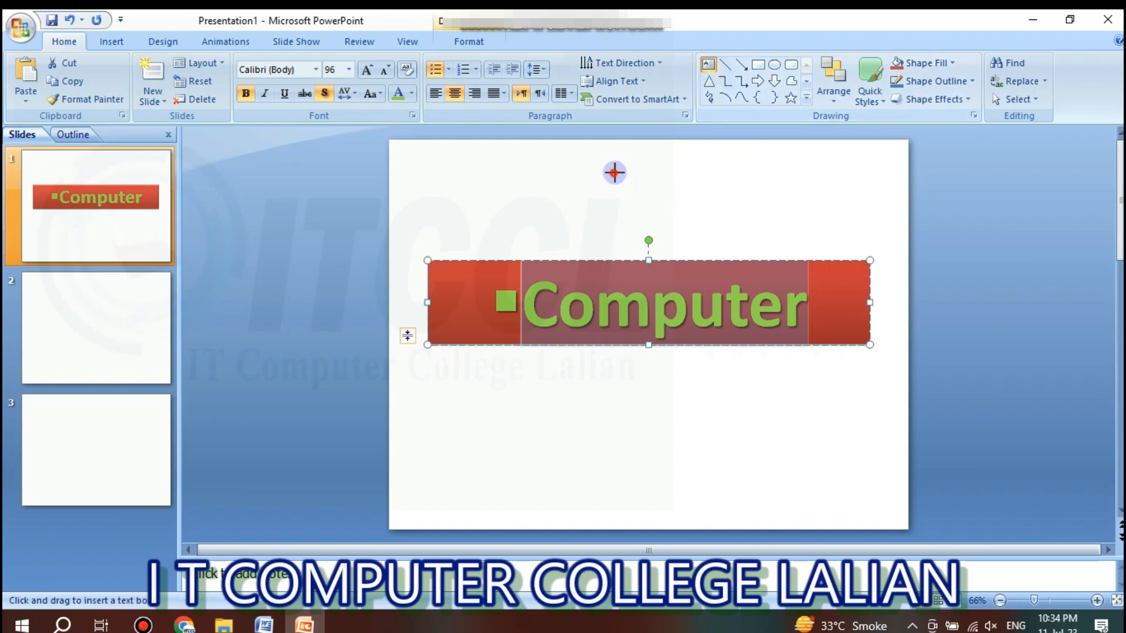
left_click_drag(613, 172, 732, 209)
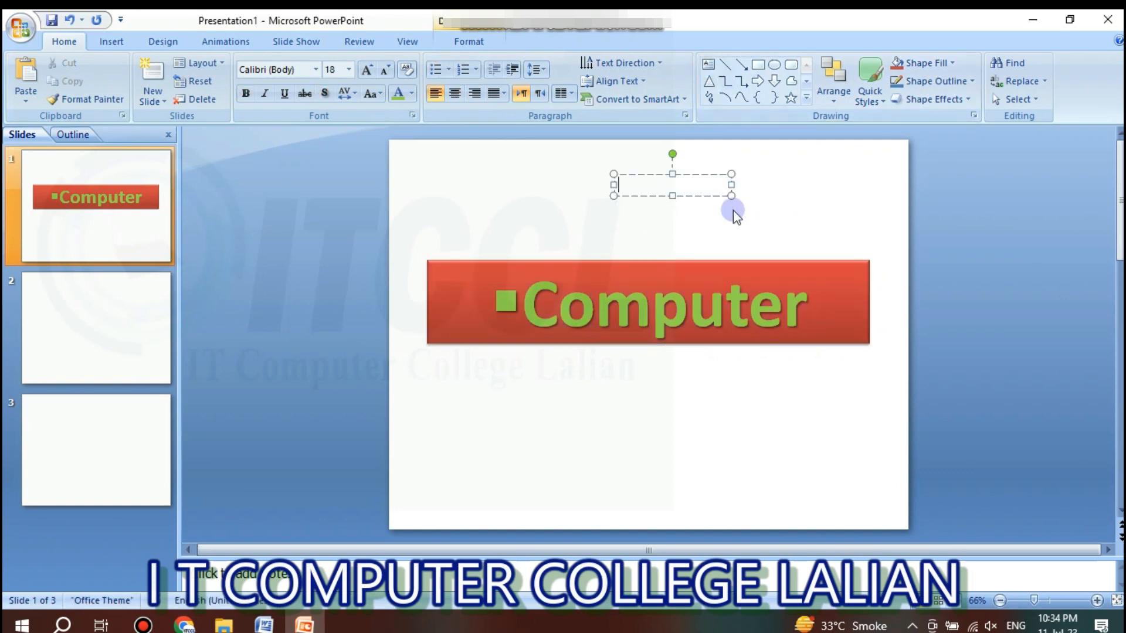
left_click(694, 168)
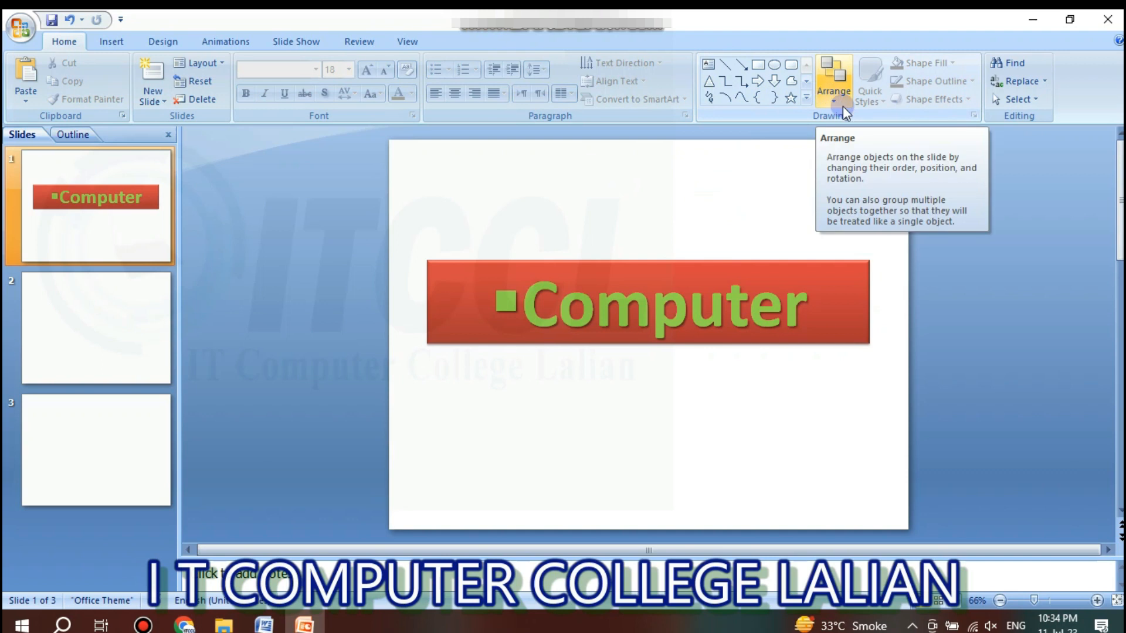
left_click(780, 188)
Step: Select all of the title text, select the title box itself, and give the box a light blue outline
left_click(730, 298)
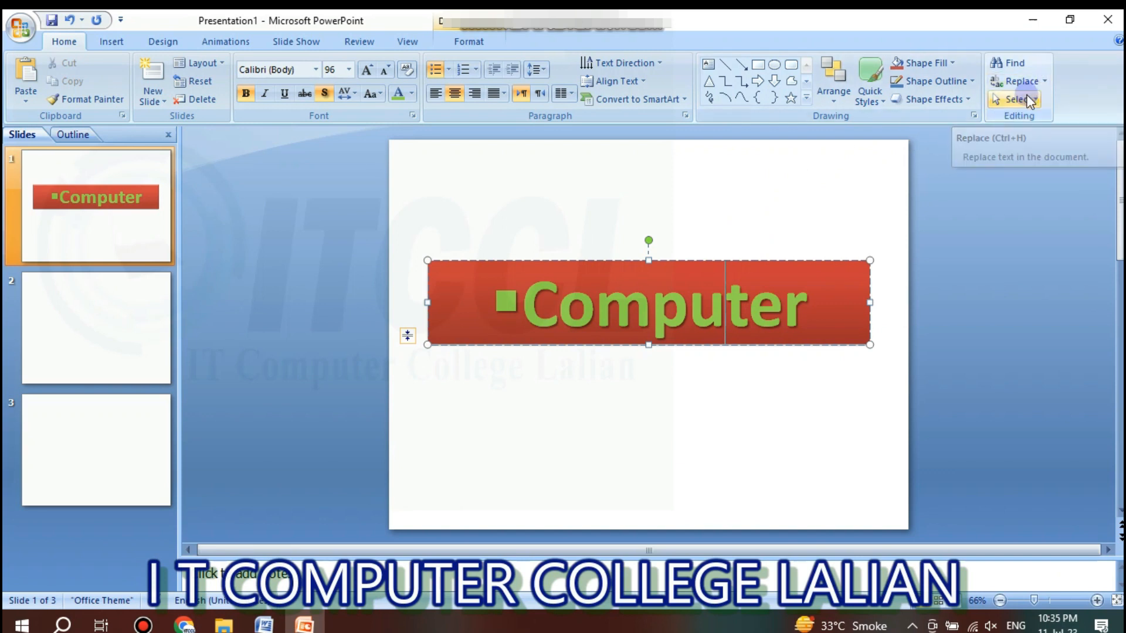
left_click(1007, 98)
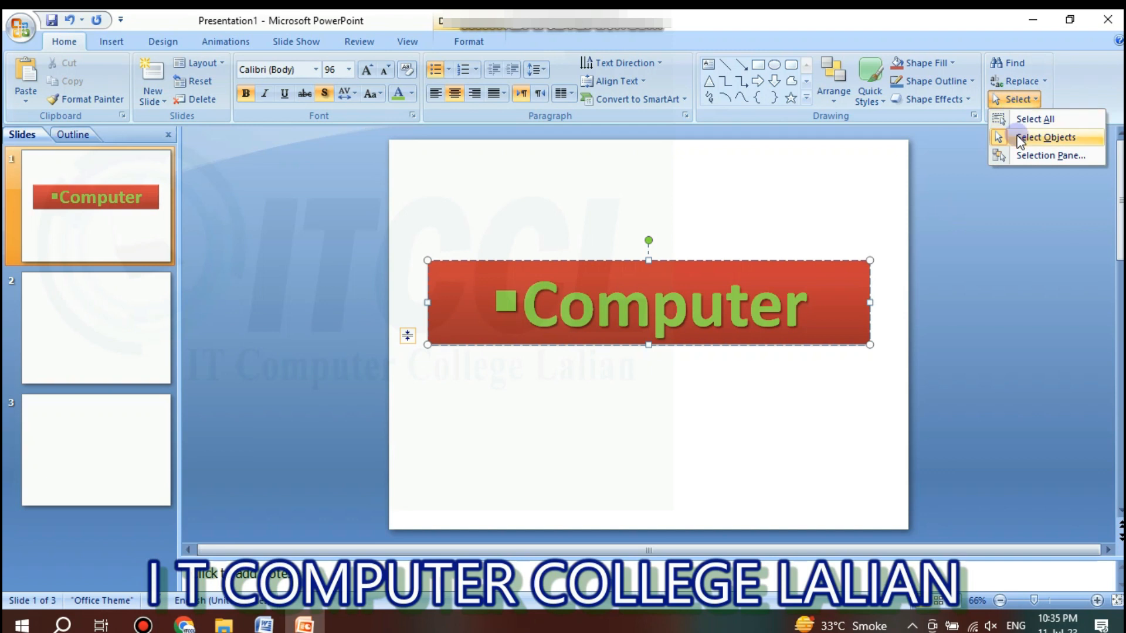
left_click(1017, 119)
left_click(944, 63)
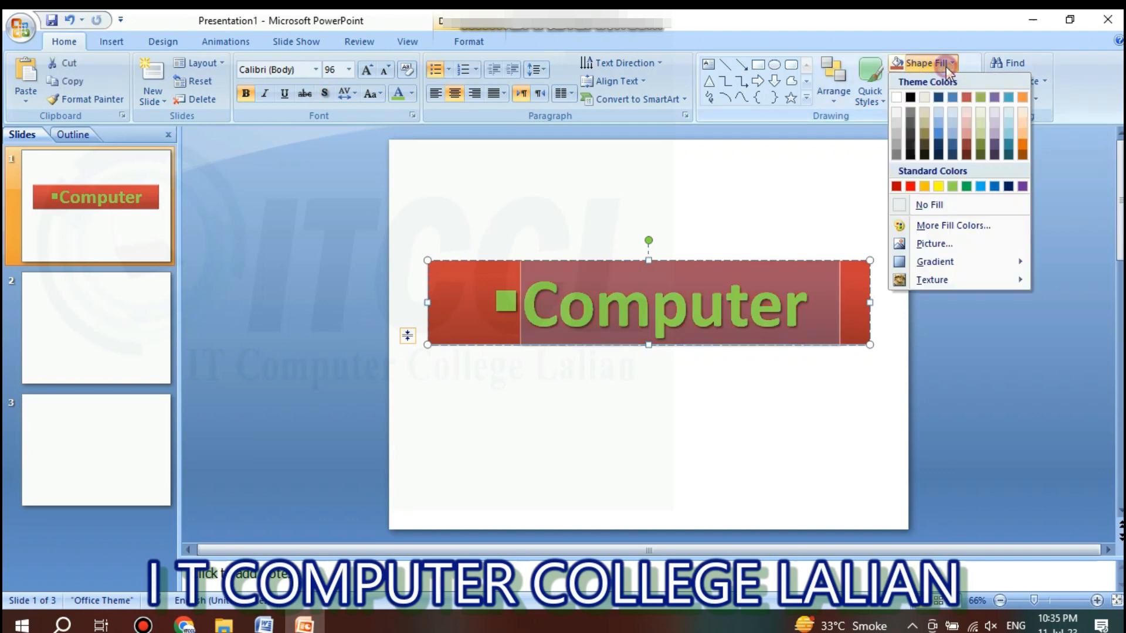
left_click(853, 282)
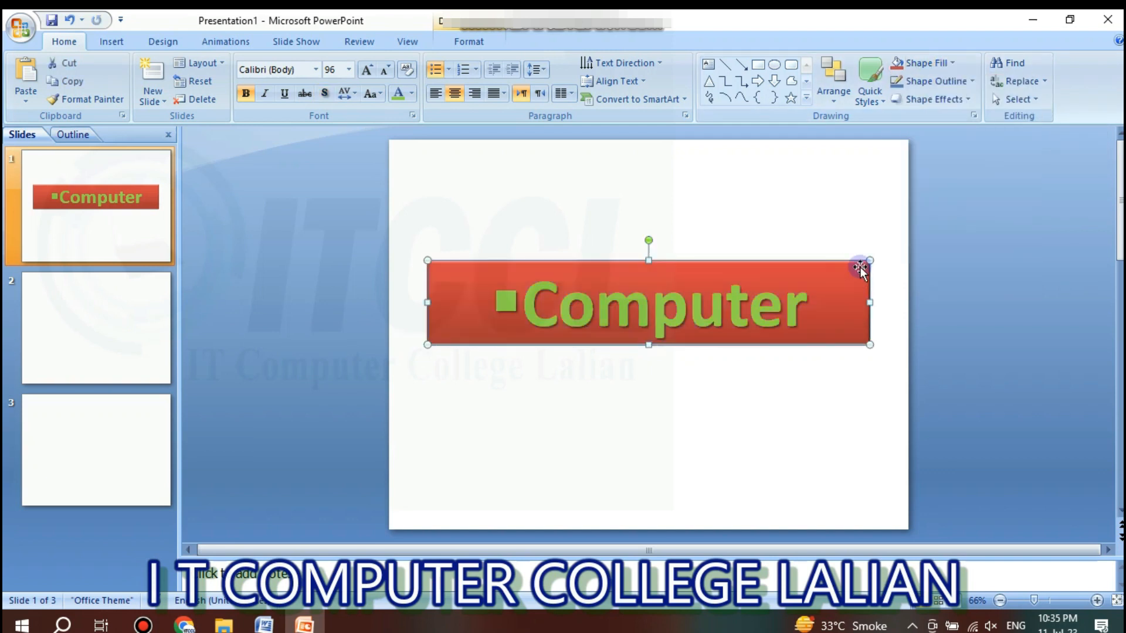
left_click(935, 81)
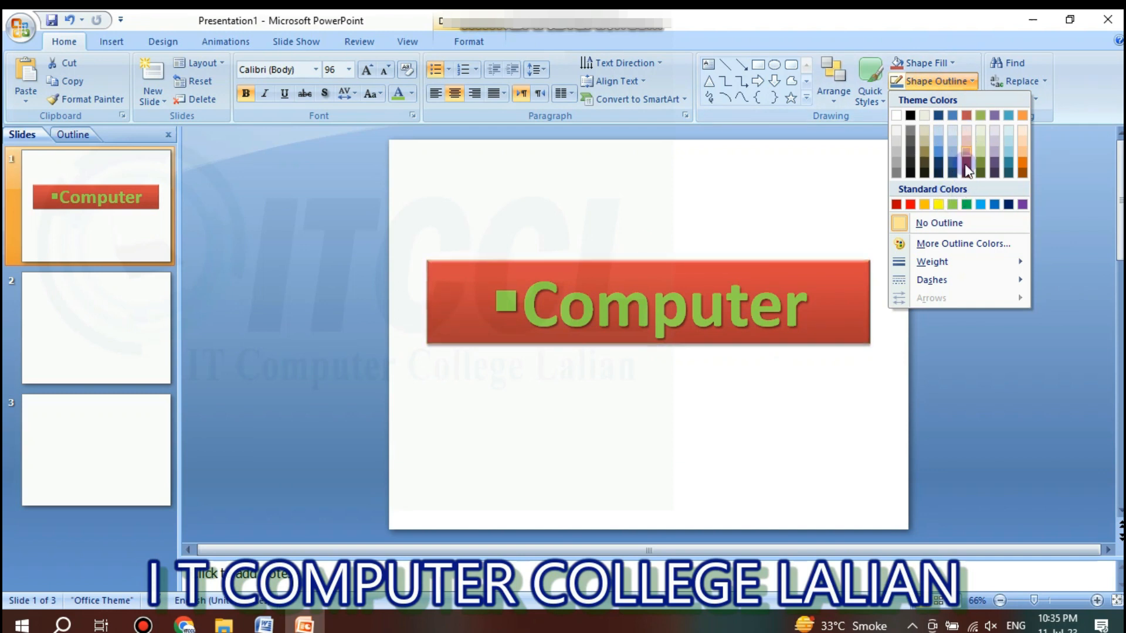
left_click(980, 204)
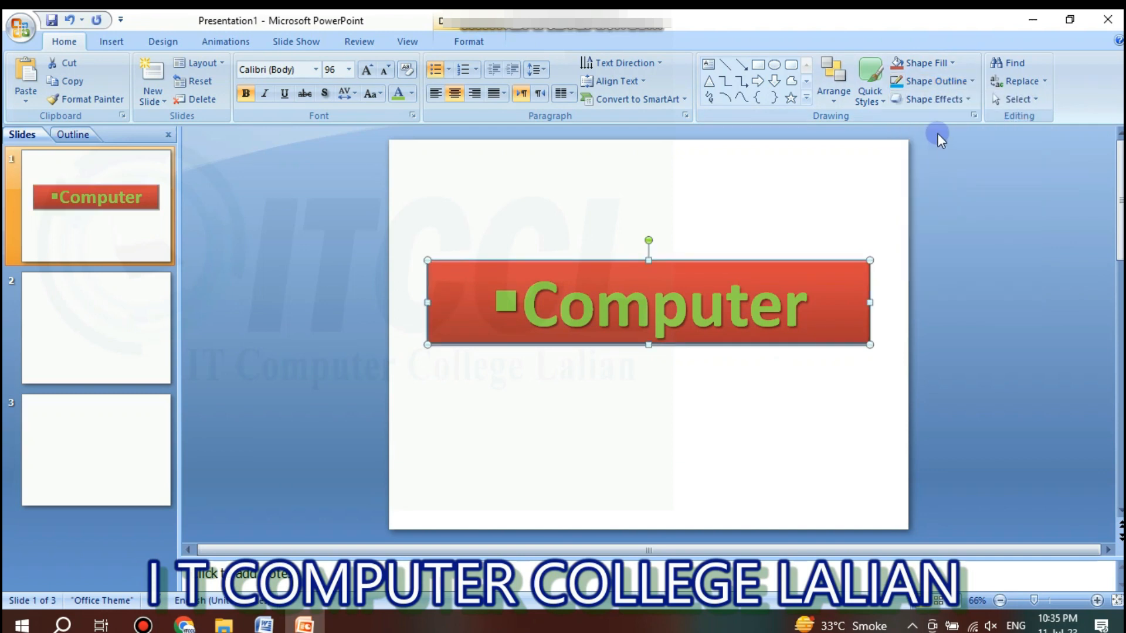
Step: Fill the title box with yellow and apply a shadow effect to it
left_click(950, 63)
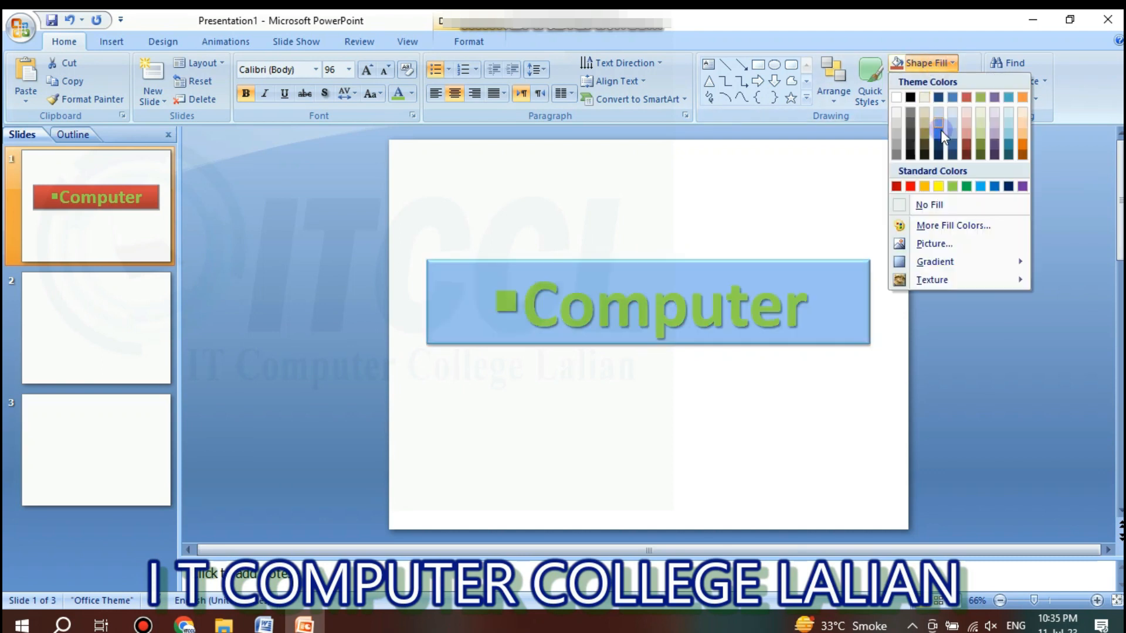
left_click(938, 186)
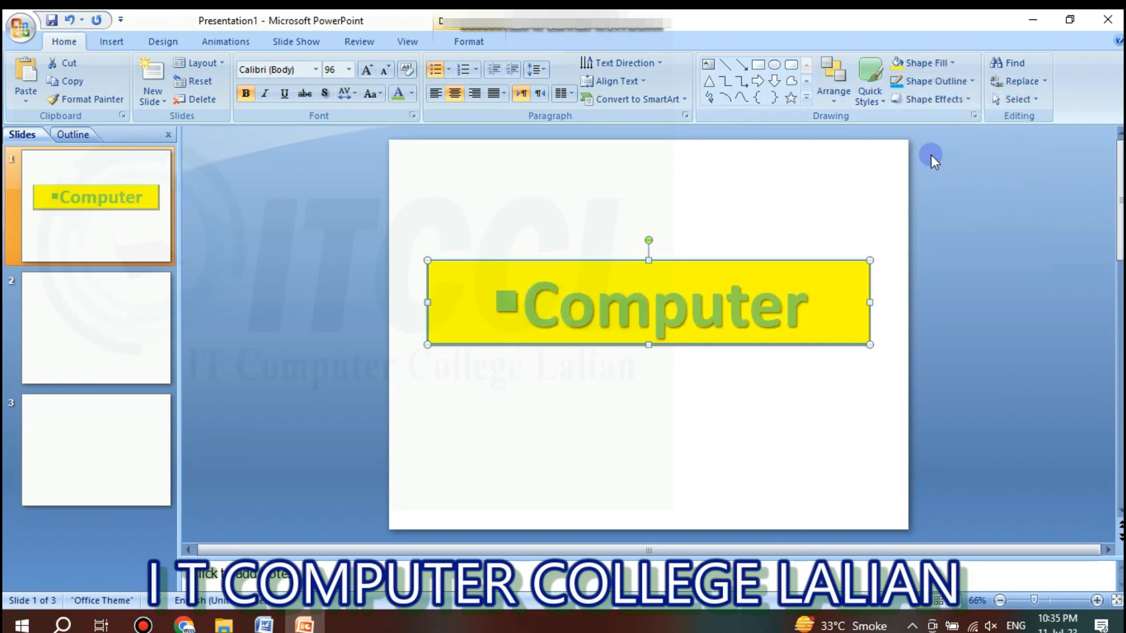
left_click(958, 104)
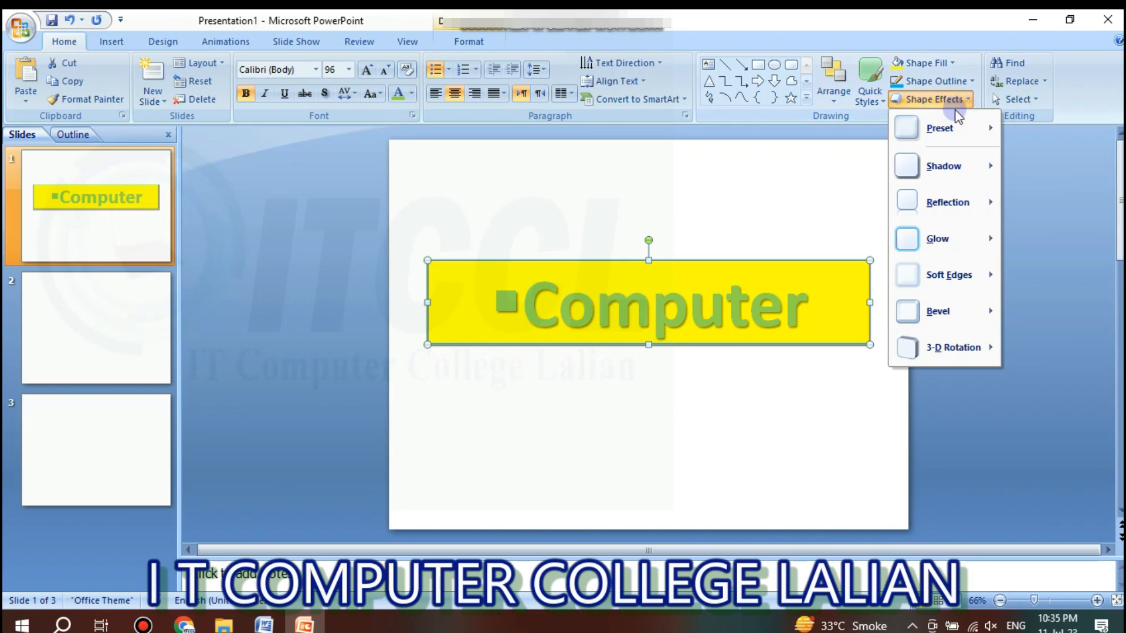
mouse_move(944, 165)
left_click(757, 339)
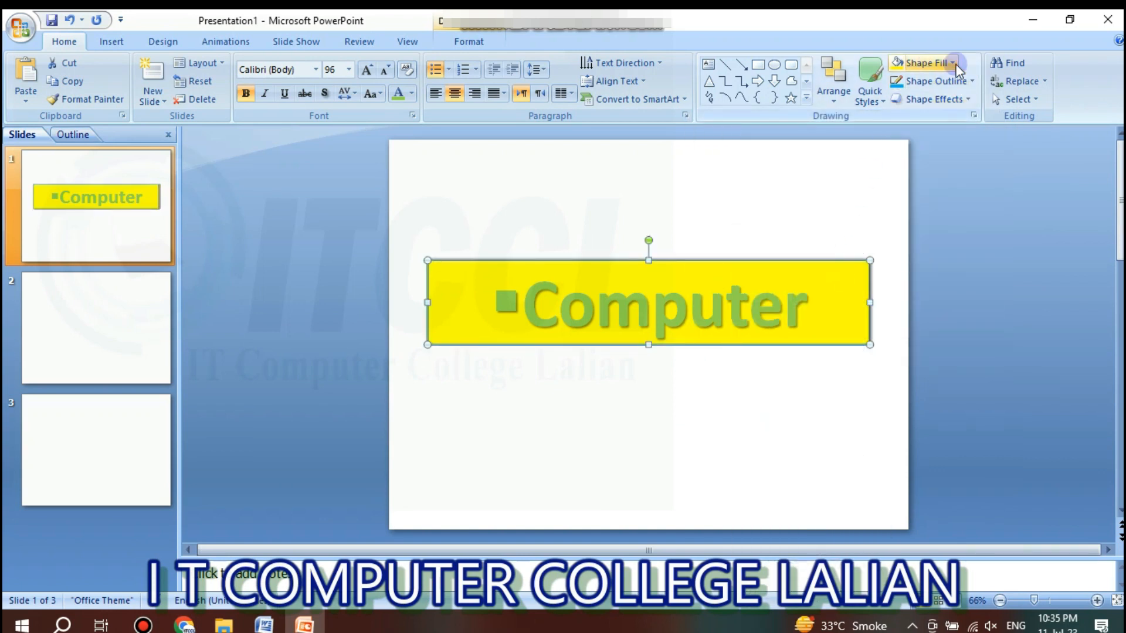
Step: Browse the Pictures subfolders for a fill image and fill the title box with the "data" picture from the Desktop
left_click(955, 64)
left_click(738, 251)
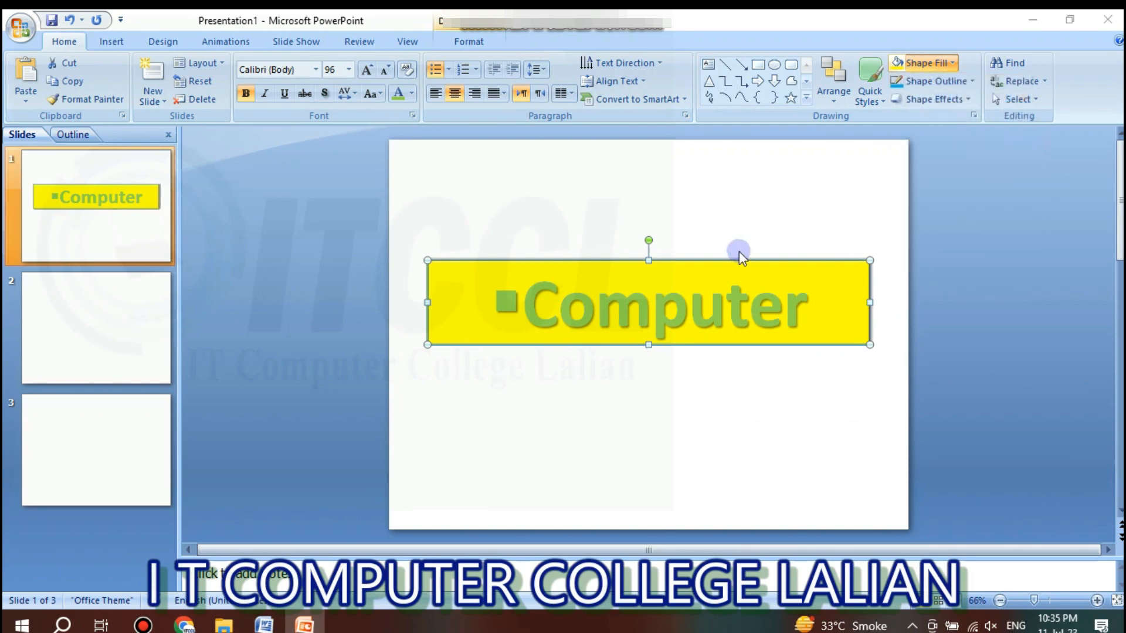
double_click(176, 153)
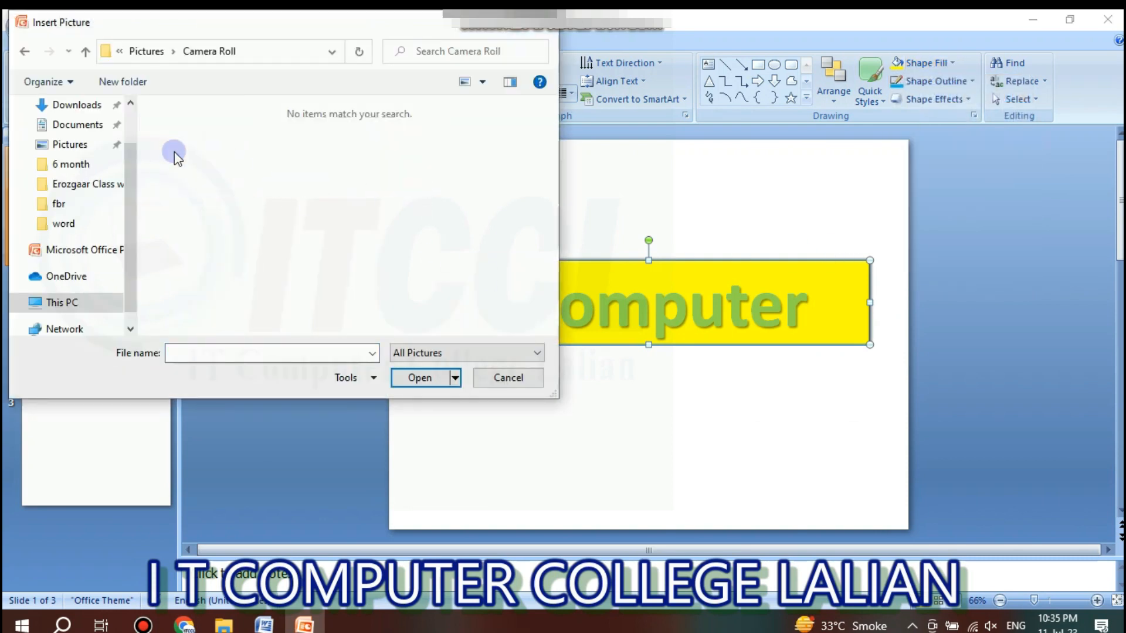
left_click(27, 56)
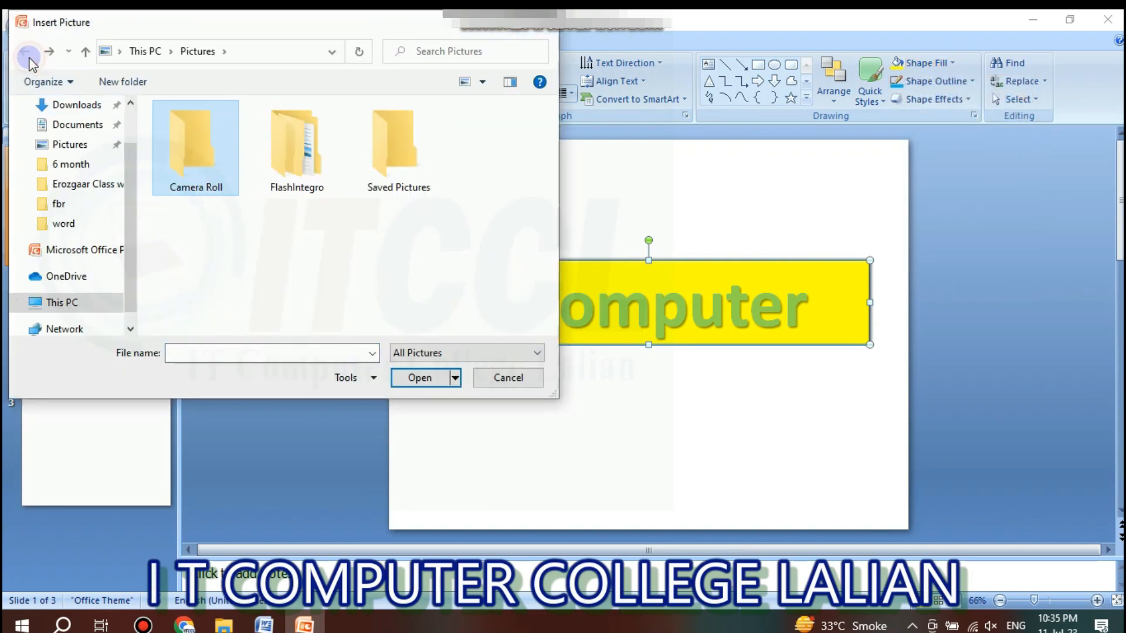
double_click(284, 159)
left_click(26, 52)
double_click(393, 158)
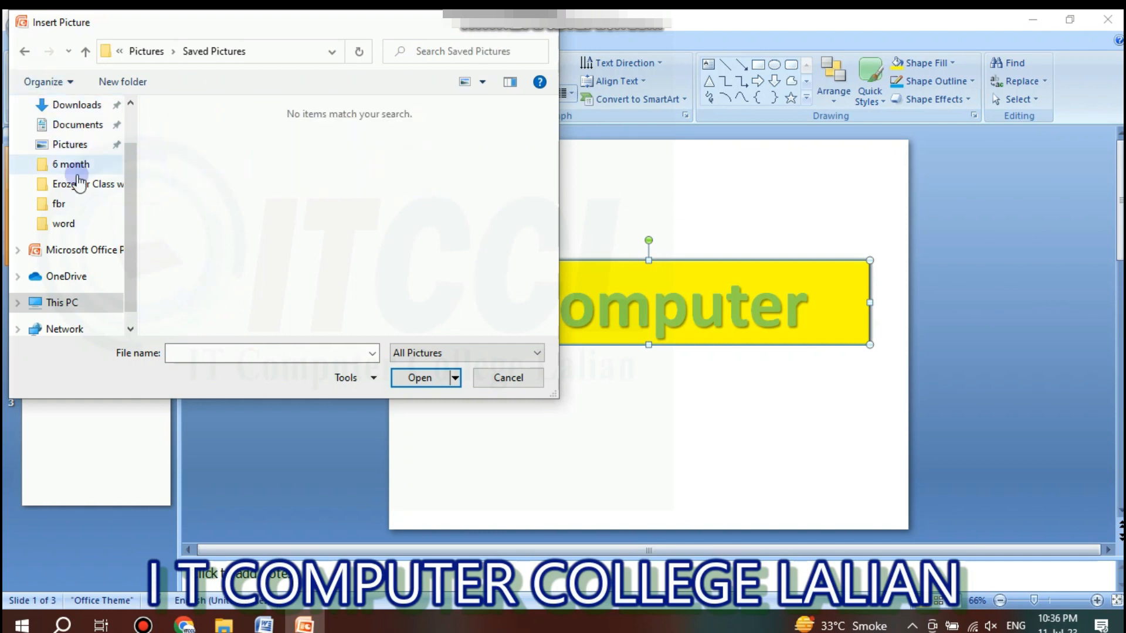
scroll(131, 164, "up", 1)
left_click(58, 137)
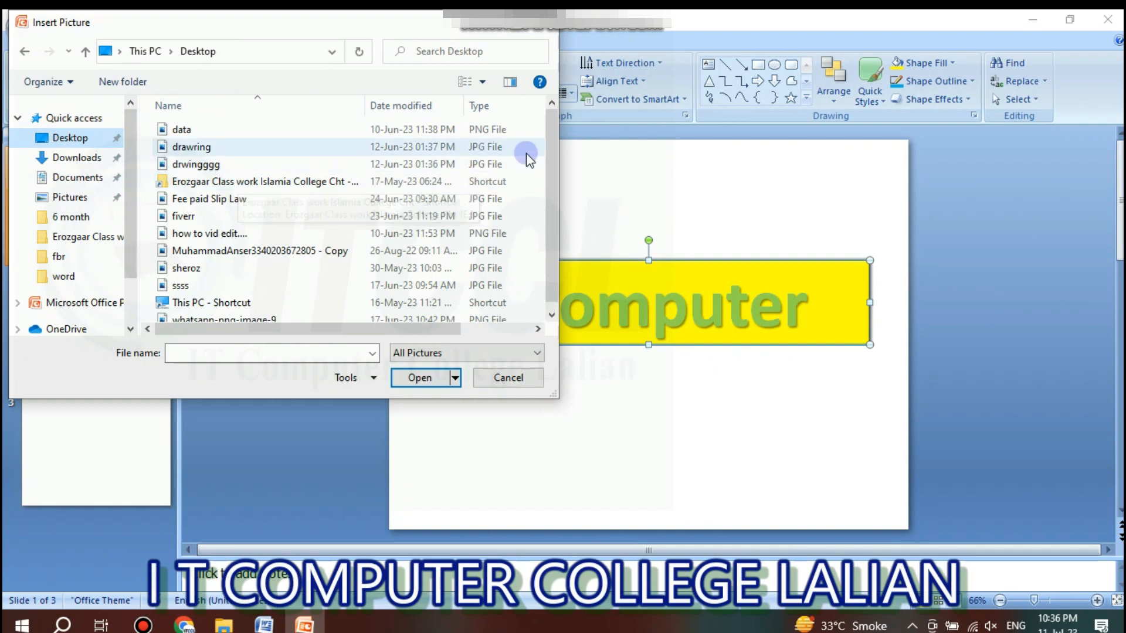
scroll(545, 200, "down", 1)
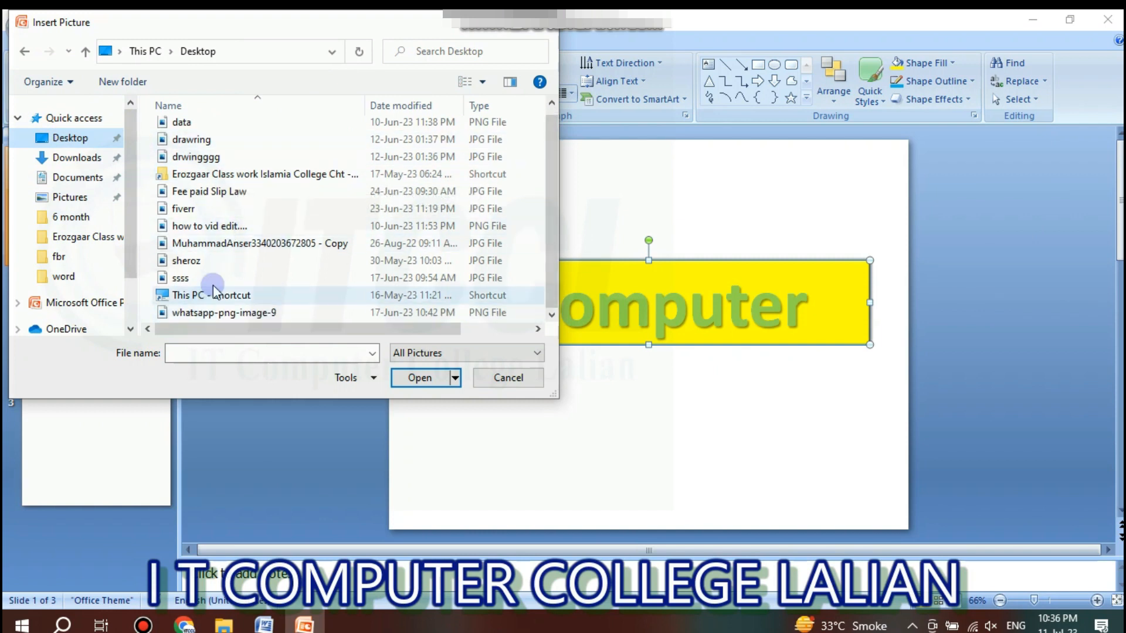
scroll(217, 187, "up", 1)
left_click(211, 133)
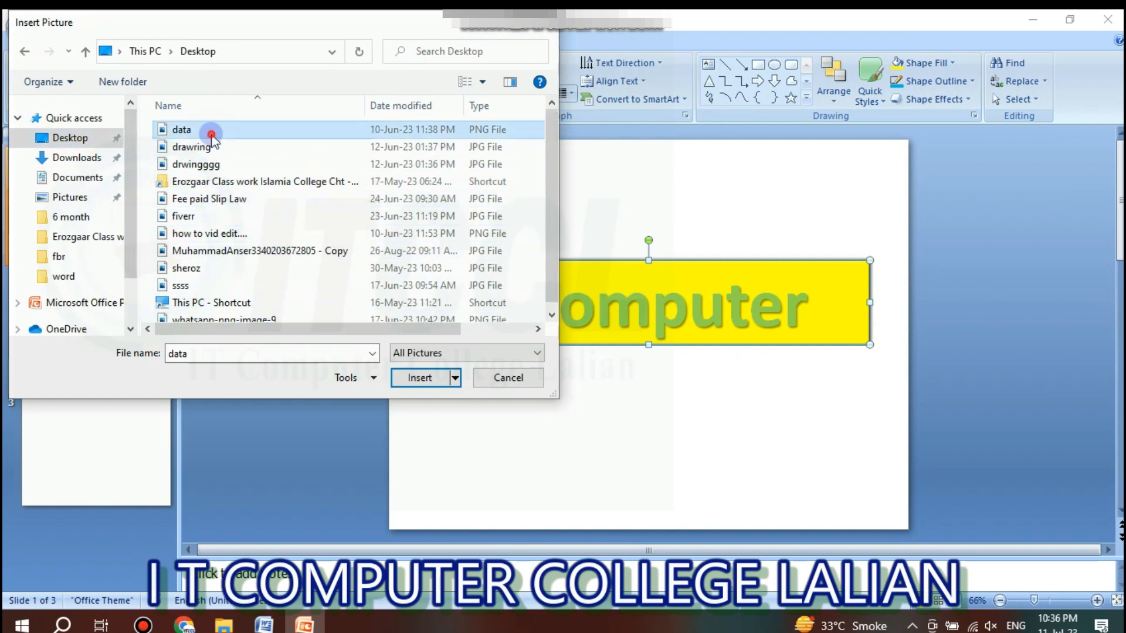
double_click(211, 134)
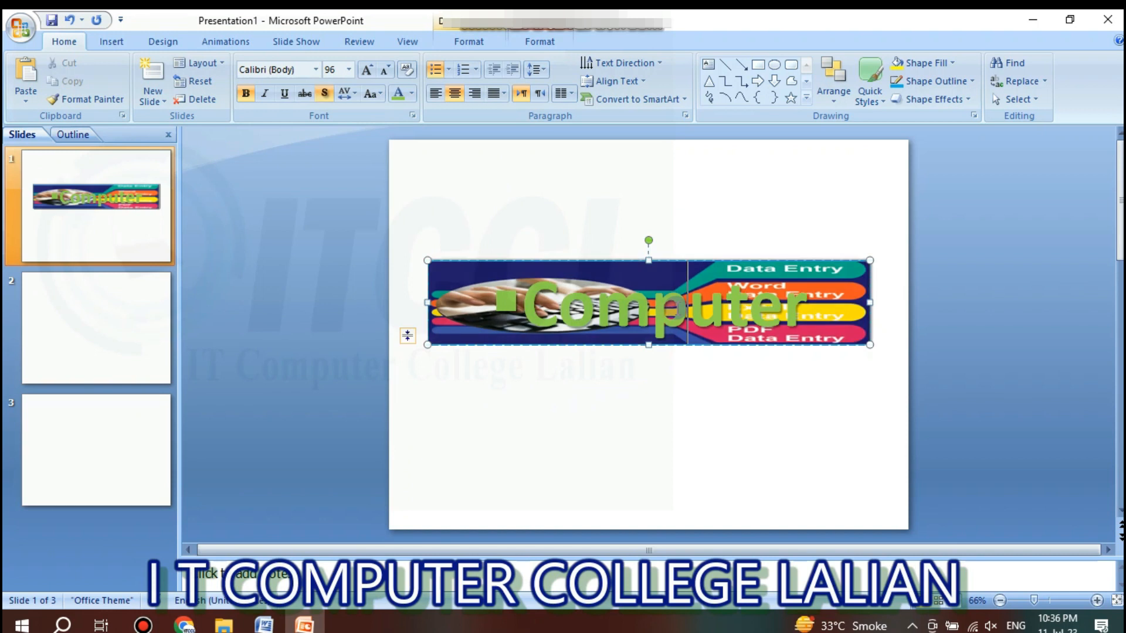
Step: Undo the title box's picture fill and apply the red gradient quick style from the gallery's fifth row to the box
key("ctrl+z")
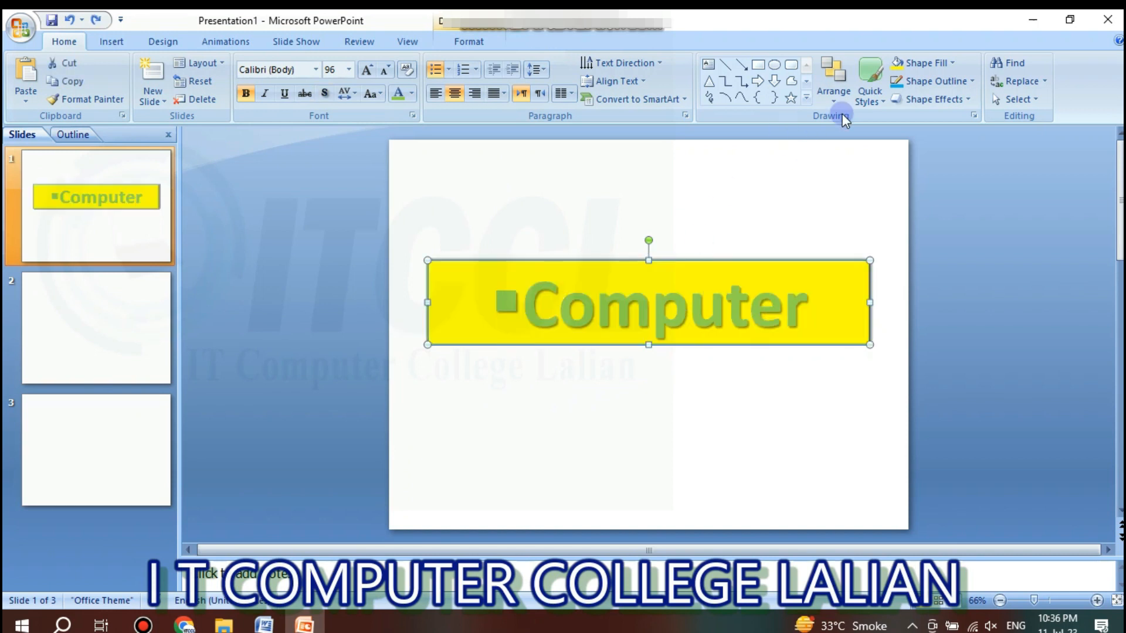
left_click(870, 88)
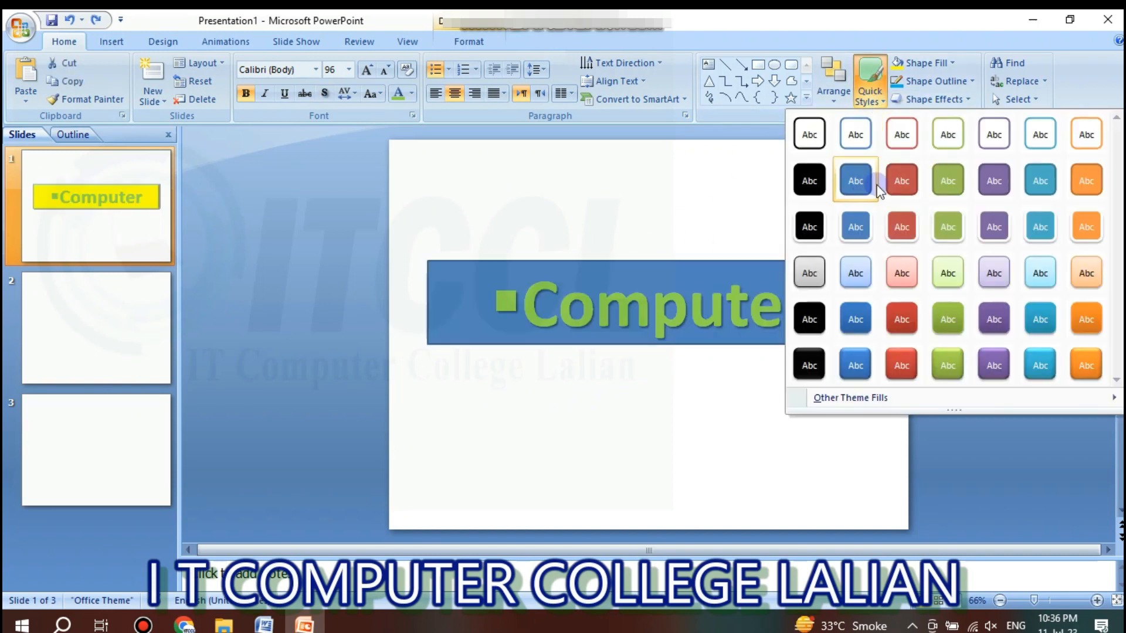
left_click(901, 319)
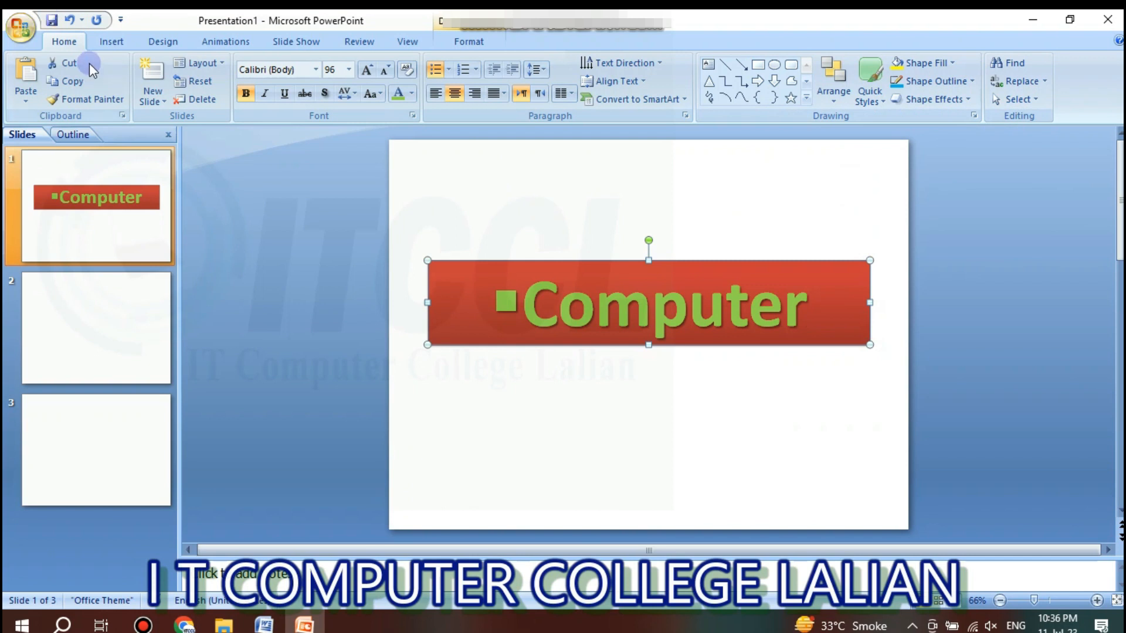
Step: Show the Insert commands briefly, switch to the lesson document in Word, and go back to its title on page 1
left_click(112, 41)
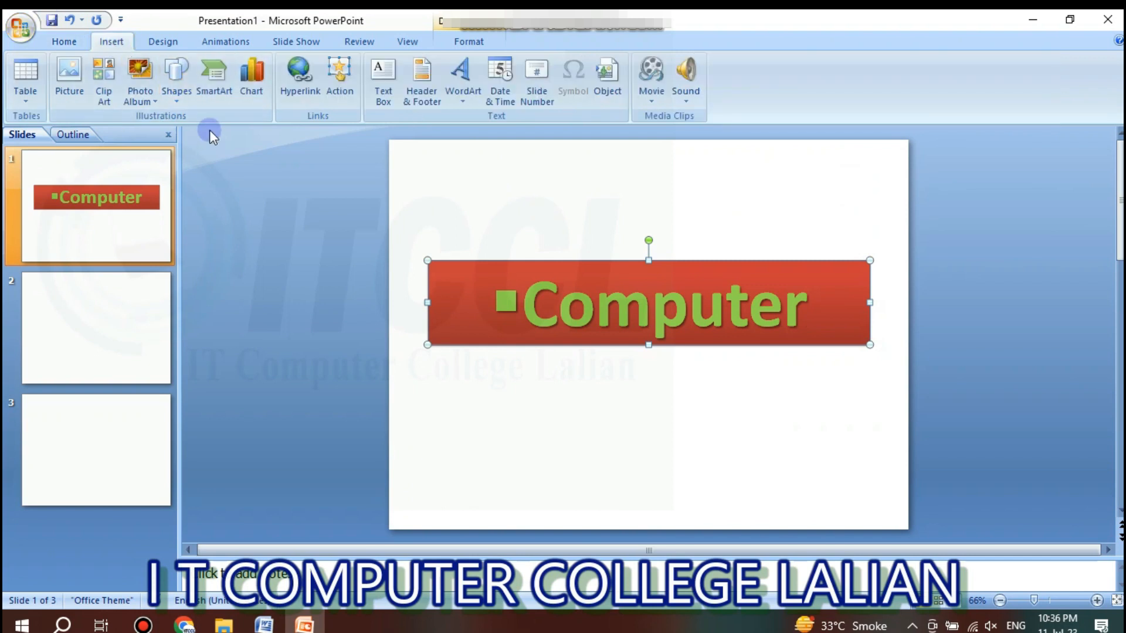
left_click(263, 625)
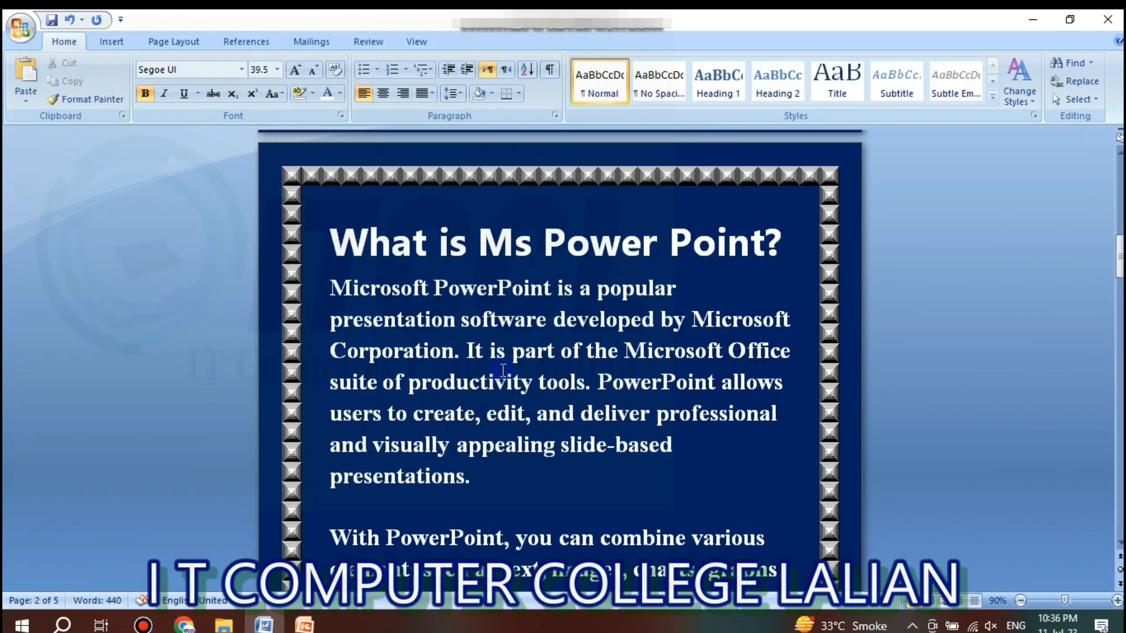
scroll(576, 316, "up", 10)
mouse_move(1119, 179)
left_mouse_down()
mouse_move(1119, 208)
mouse_move(1119, 188)
left_mouse_up()
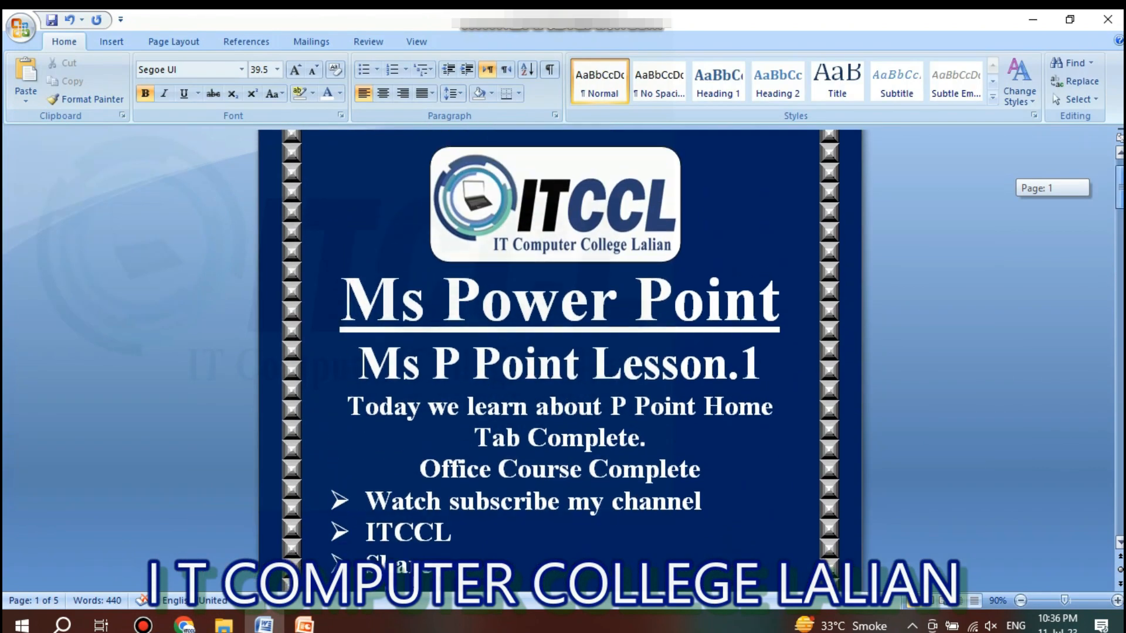